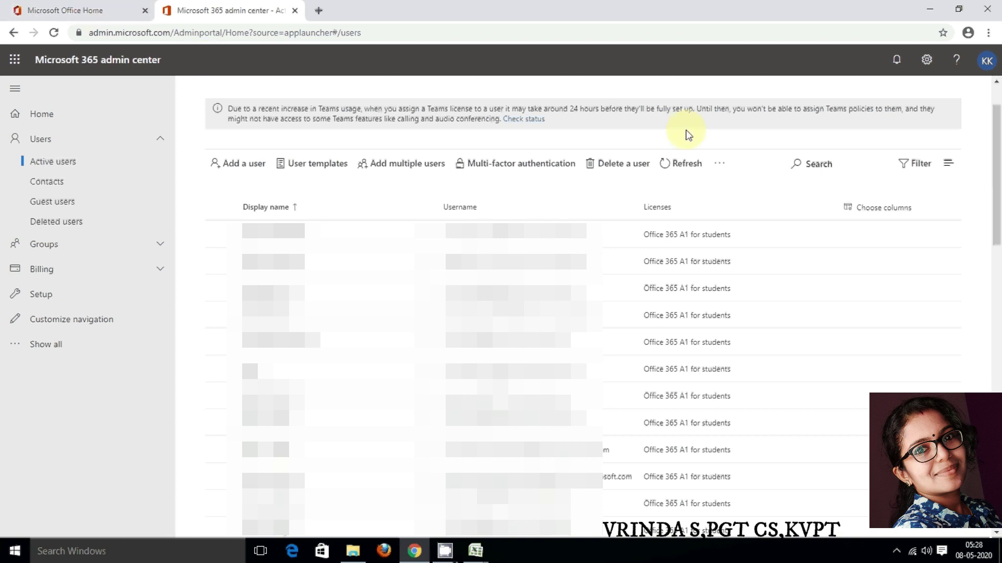
Open the import of multiple users from the active users list and download the CSV file with headers only.
{"action": "left_click", "coordinate": [84, 12]}
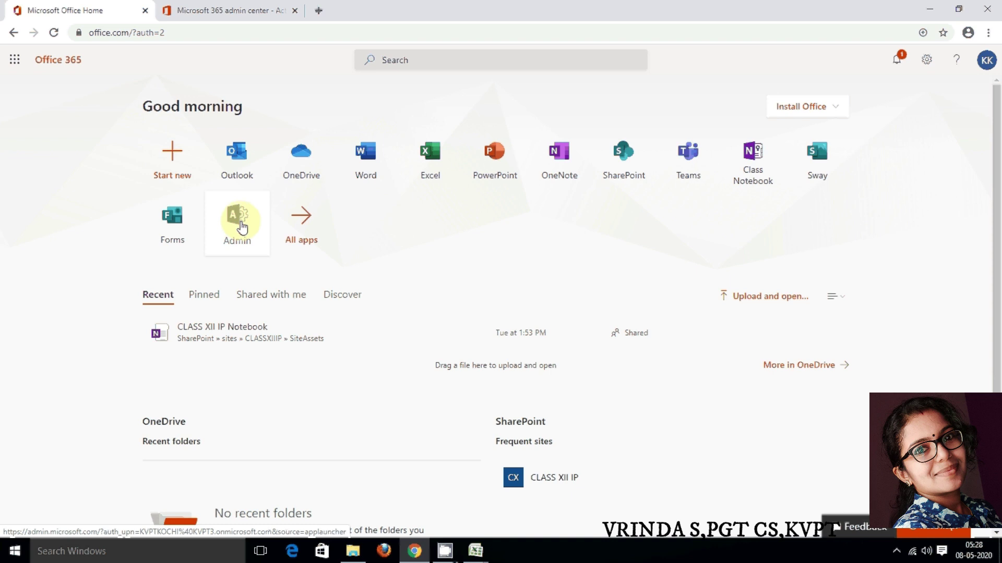
{"action": "left_click", "coordinate": [232, 10]}
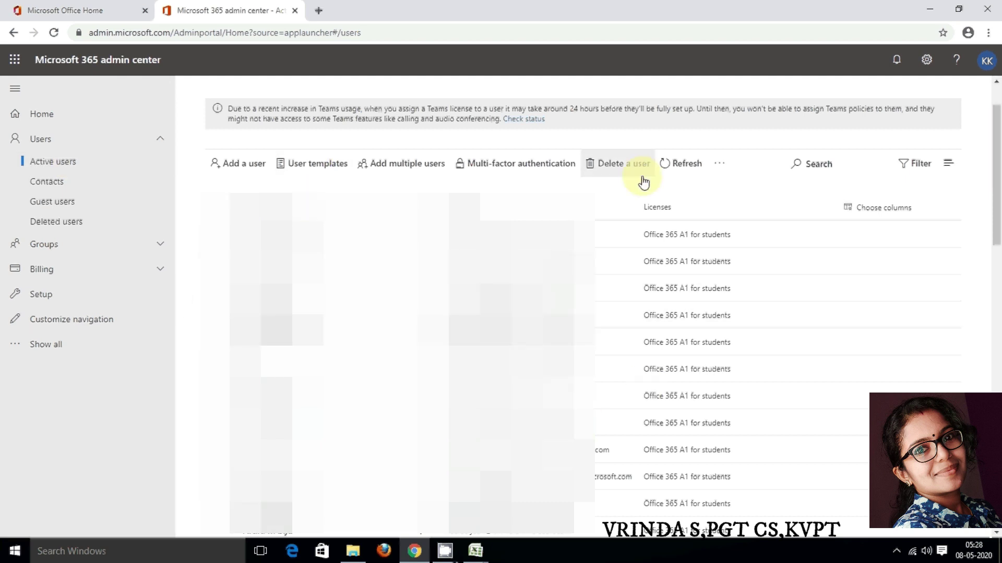
{"action": "left_click", "coordinate": [394, 165]}
{"action": "left_click", "coordinate": [299, 194]}
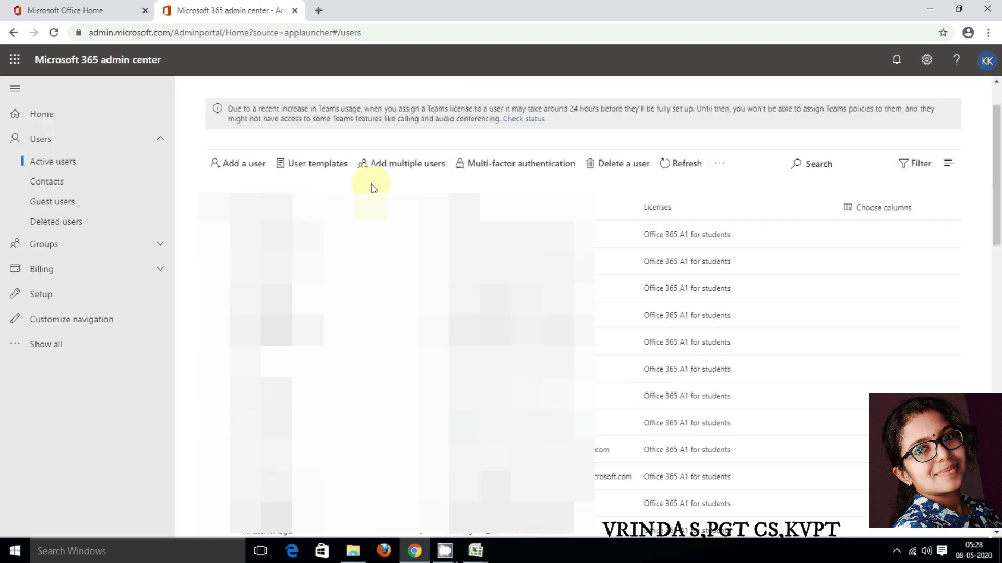
{"action": "left_click", "coordinate": [396, 165]}
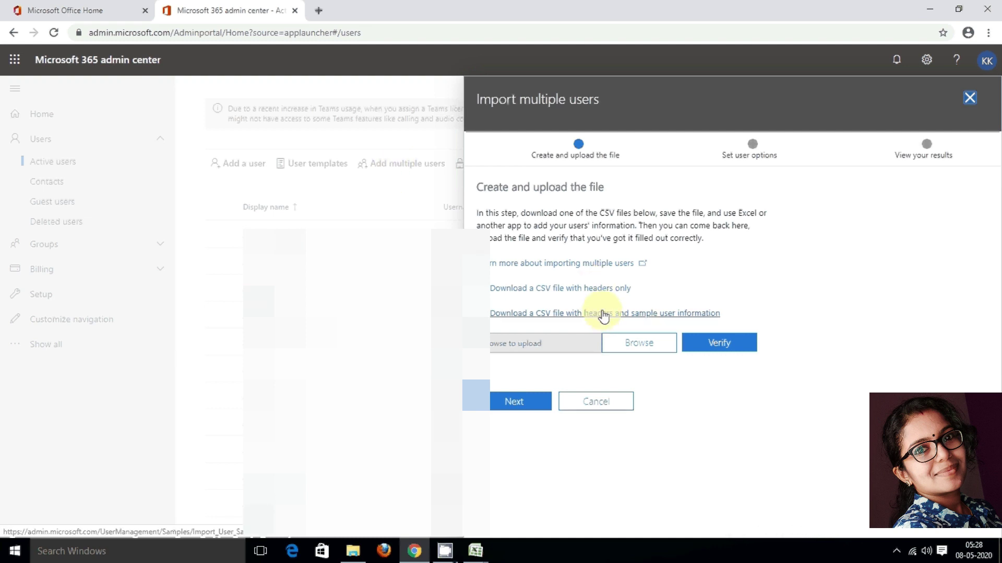
{"action": "left_click", "coordinate": [604, 293]}
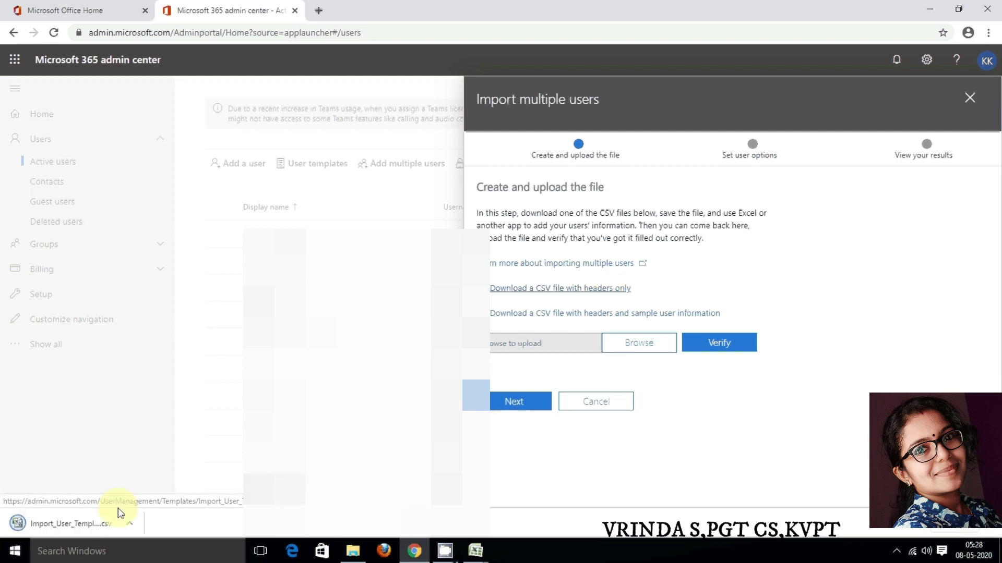
Move the downloaded Import_User_Template_en (2) file from Downloads into the TEAMS folder on Local Disk (E:).
{"action": "left_click", "coordinate": [130, 524]}
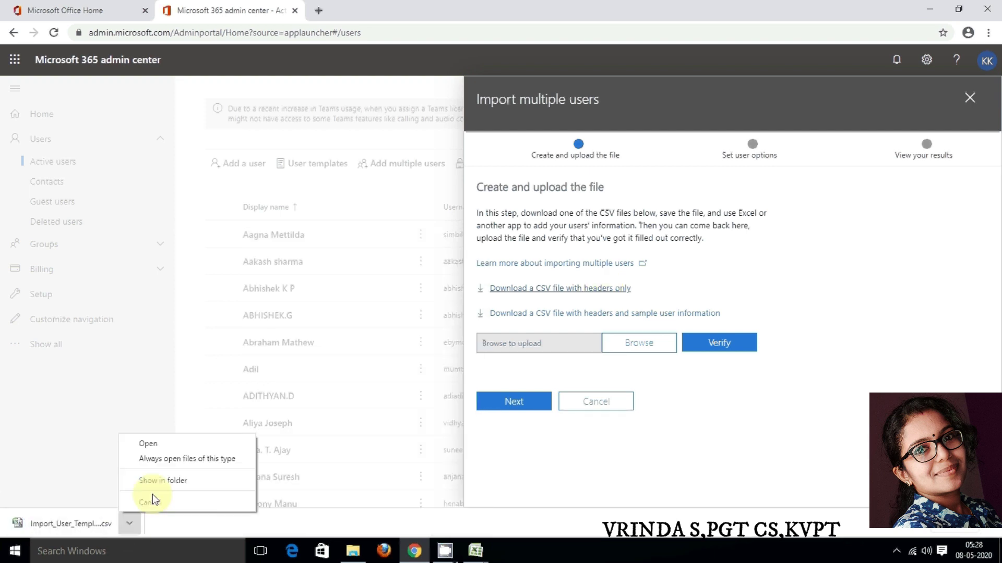
{"action": "left_click", "coordinate": [165, 483]}
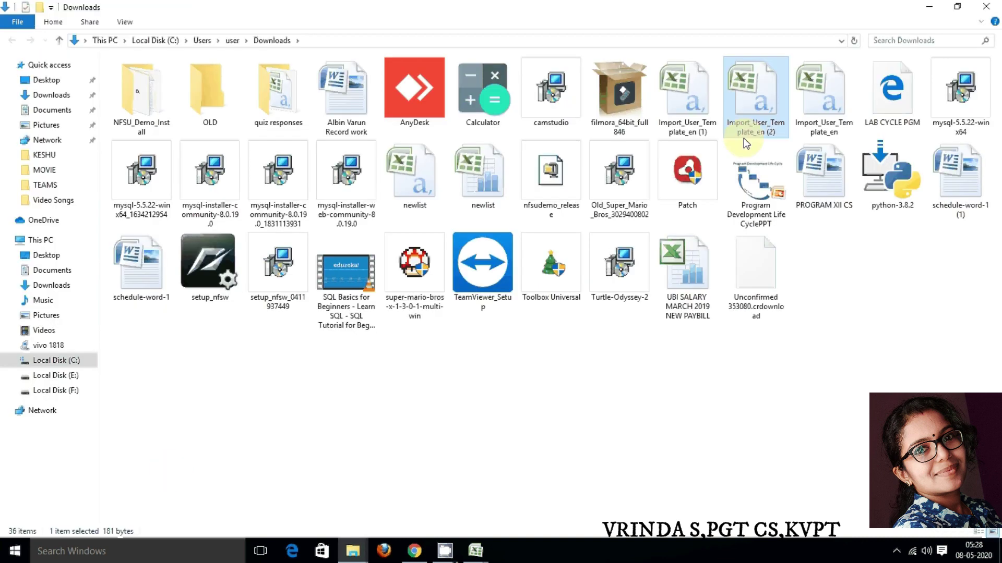
{"action": "right_click", "coordinate": [754, 120]}
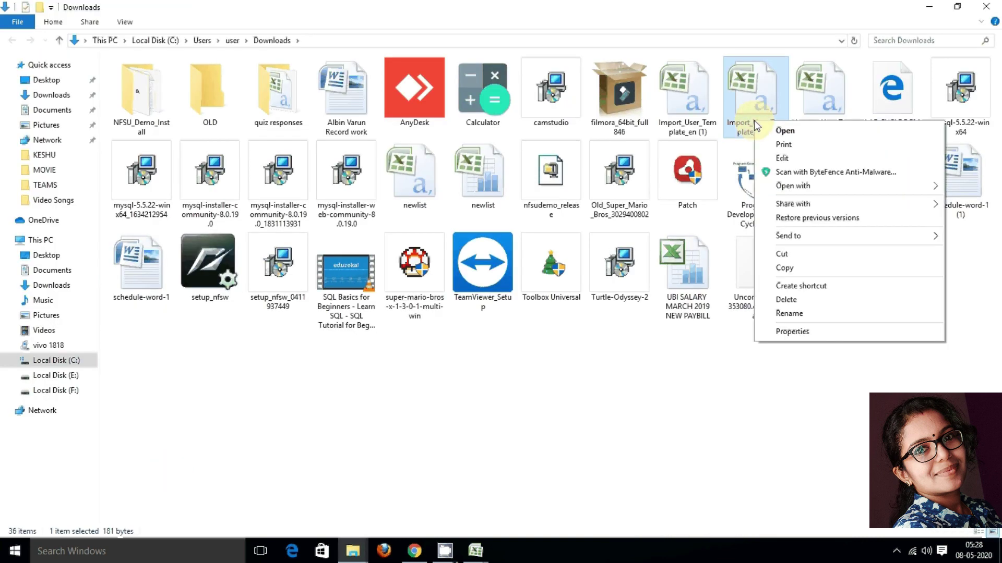
{"action": "left_click", "coordinate": [807, 254]}
{"action": "left_click", "coordinate": [57, 376]}
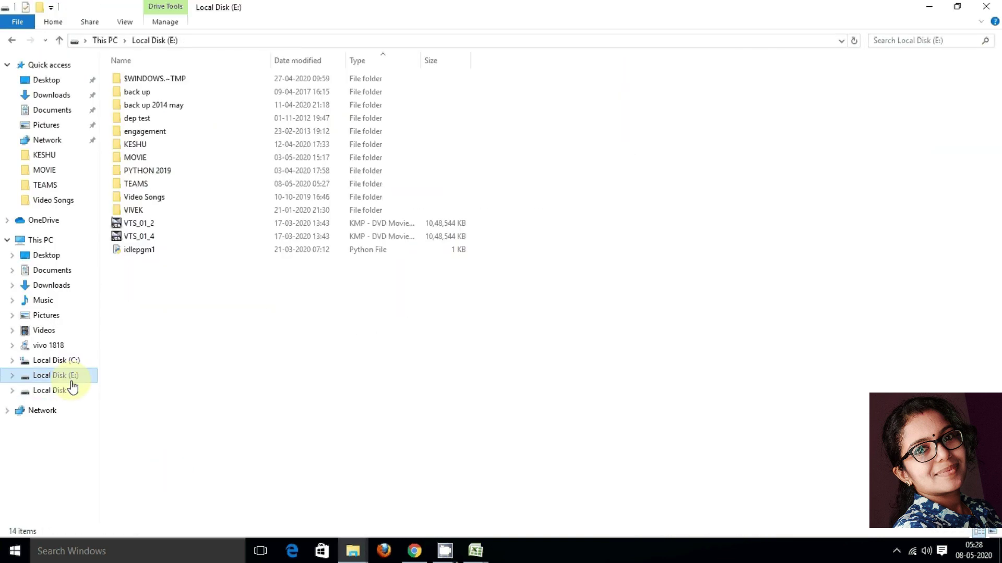
{"action": "double_click", "coordinate": [137, 183]}
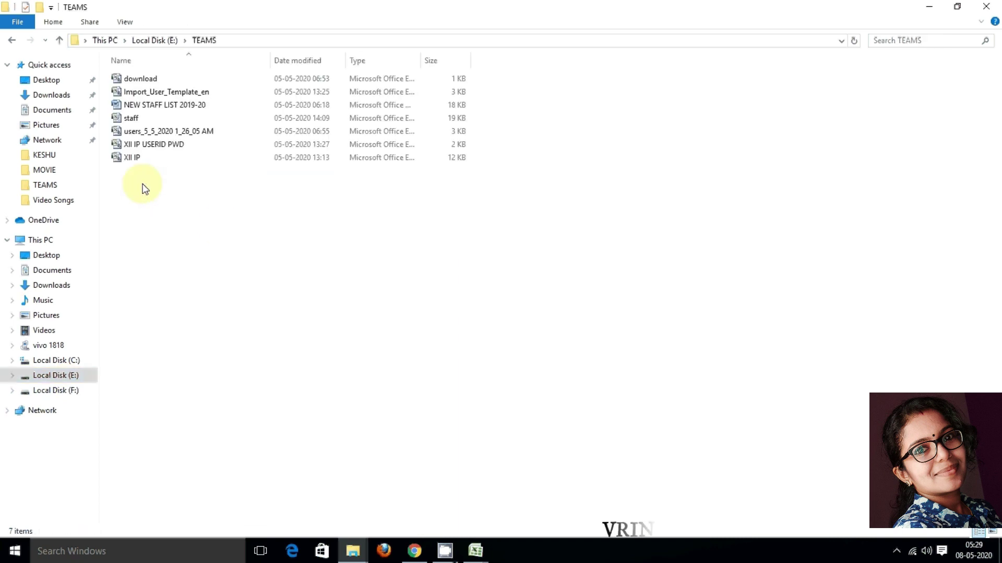
{"action": "right_click", "coordinate": [219, 226]}
{"action": "left_click", "coordinate": [257, 311]}
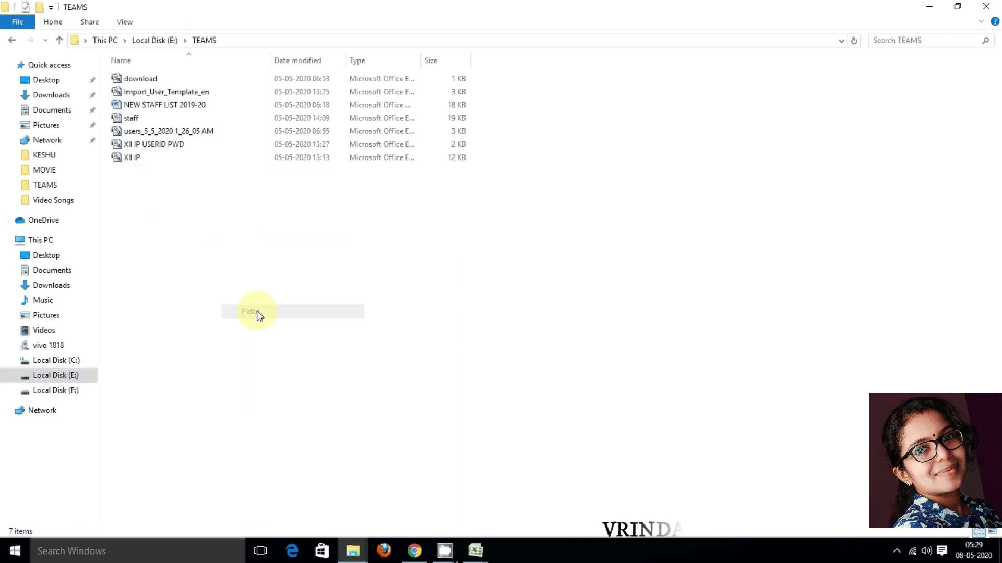
{"action": "left_click", "coordinate": [179, 247]}
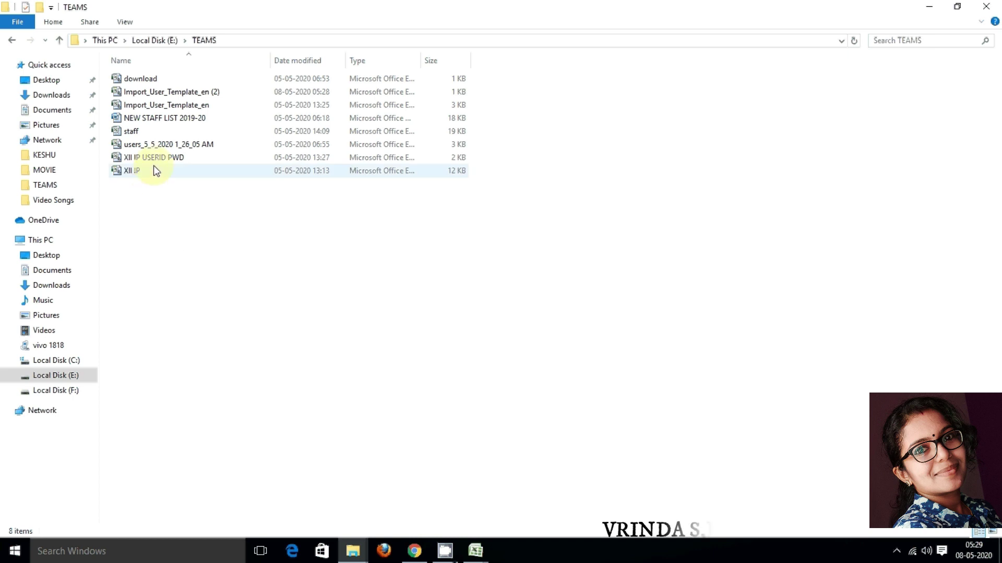
Open Import_User_Template_en (2) from the TEAMS folder in Excel and fit column A to the User Name header.
{"action": "double_click", "coordinate": [165, 96]}
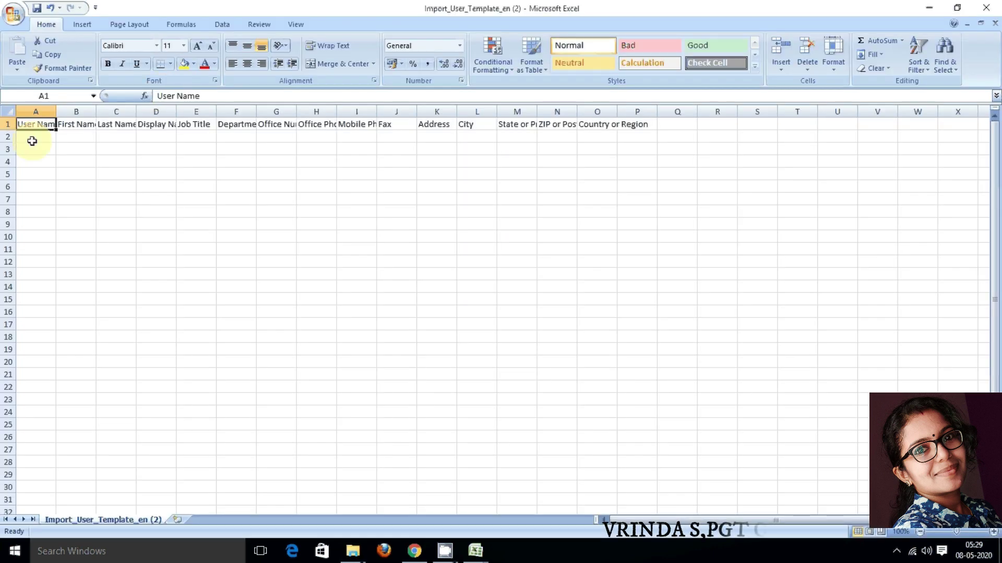
{"action": "double_click", "coordinate": [55, 112]}
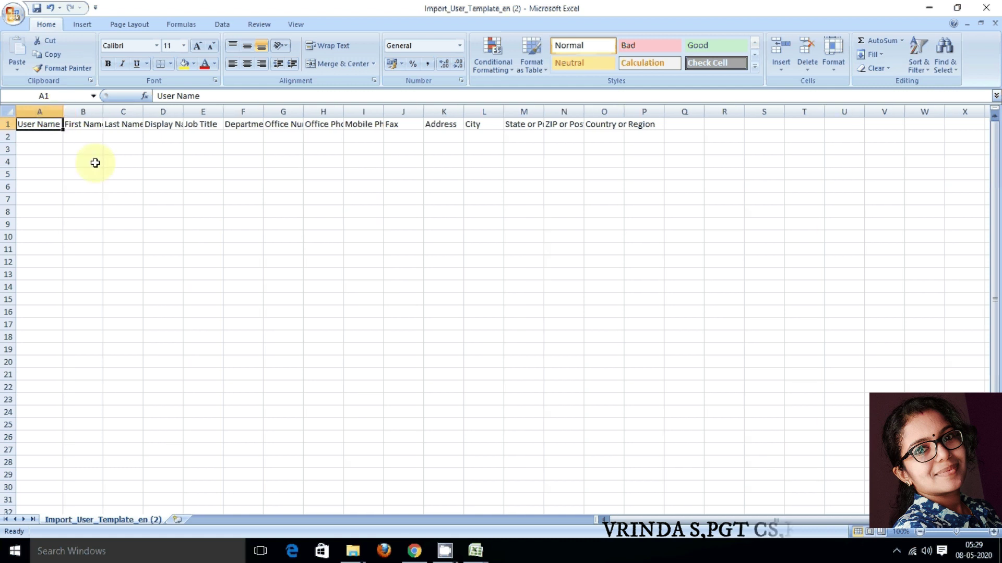
Bring up the already open XII IP workbook, declining to reopen the file from the TEAMS folder.
{"action": "mouse_move", "coordinate": [351, 549]}
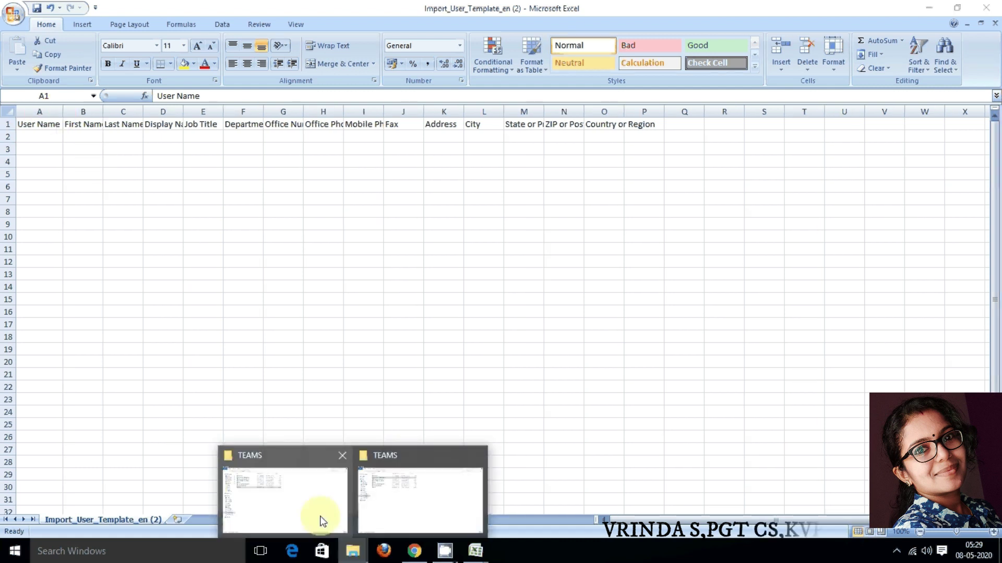
{"action": "mouse_move", "coordinate": [390, 499]}
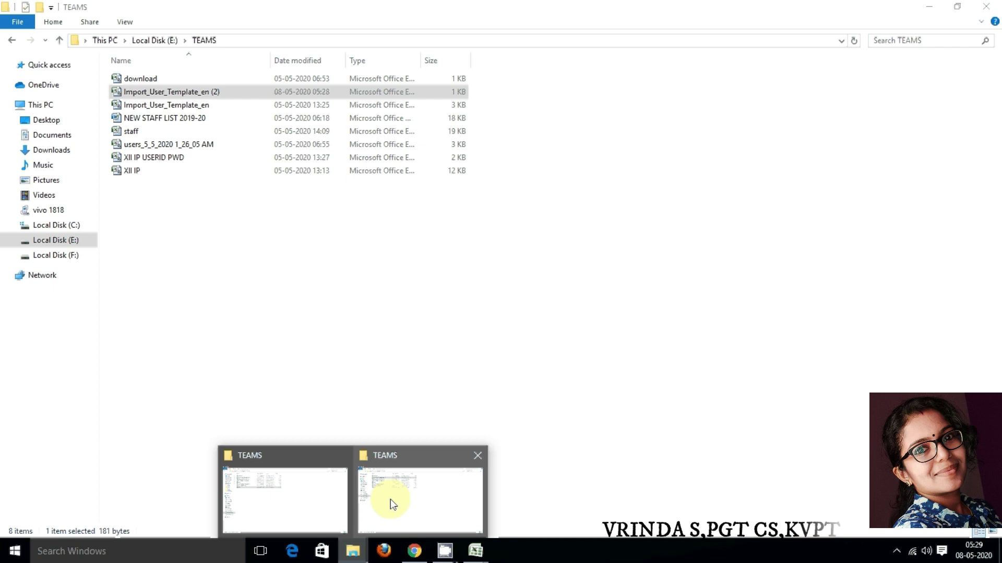
{"action": "left_click", "coordinate": [390, 499]}
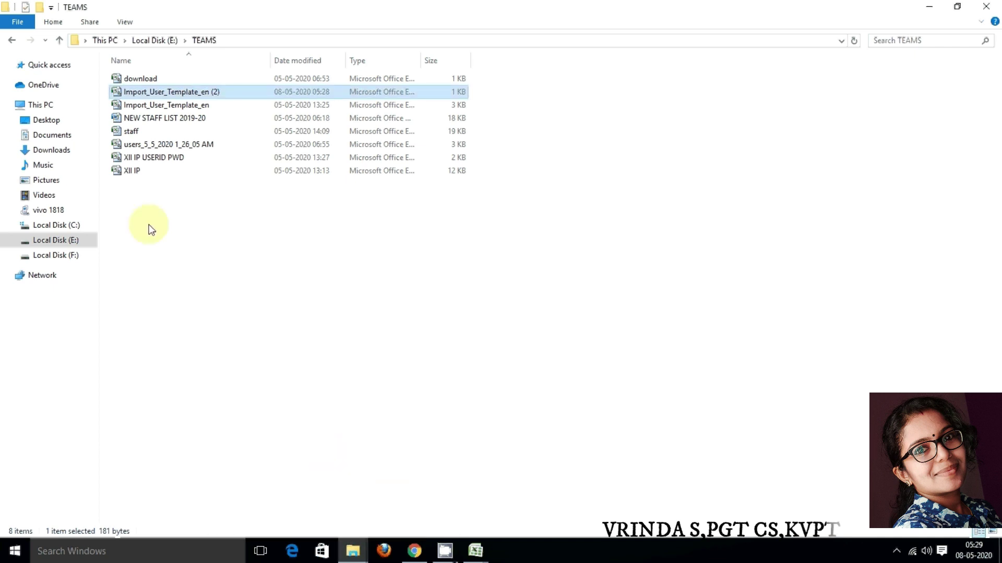
{"action": "double_click", "coordinate": [132, 171]}
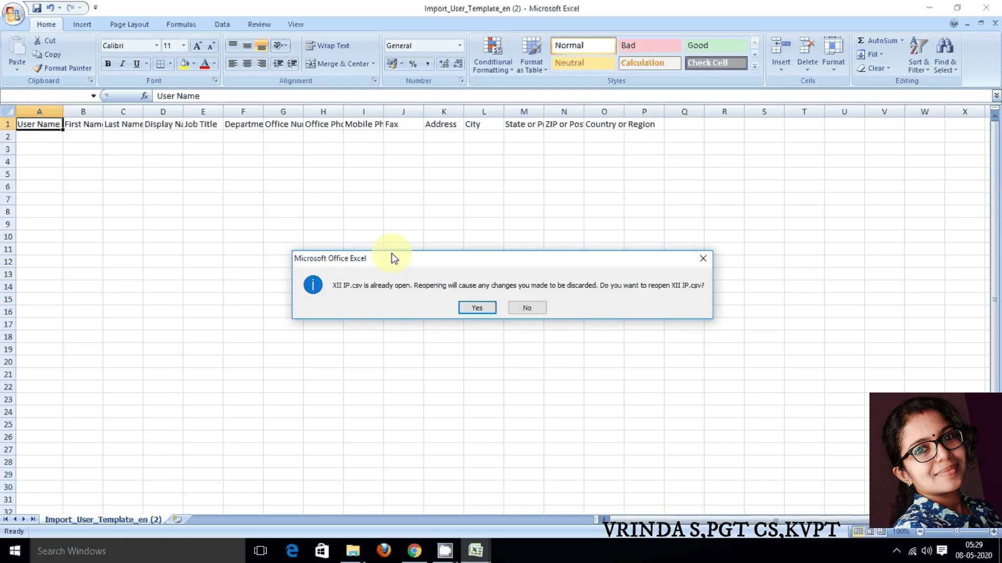
{"action": "left_click", "coordinate": [520, 309]}
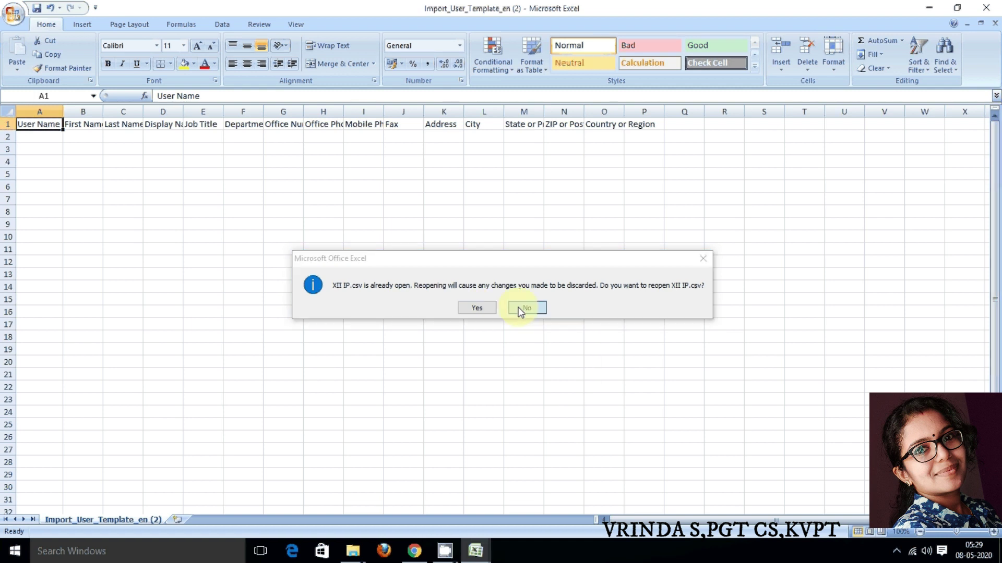
{"action": "mouse_move", "coordinate": [486, 561]}
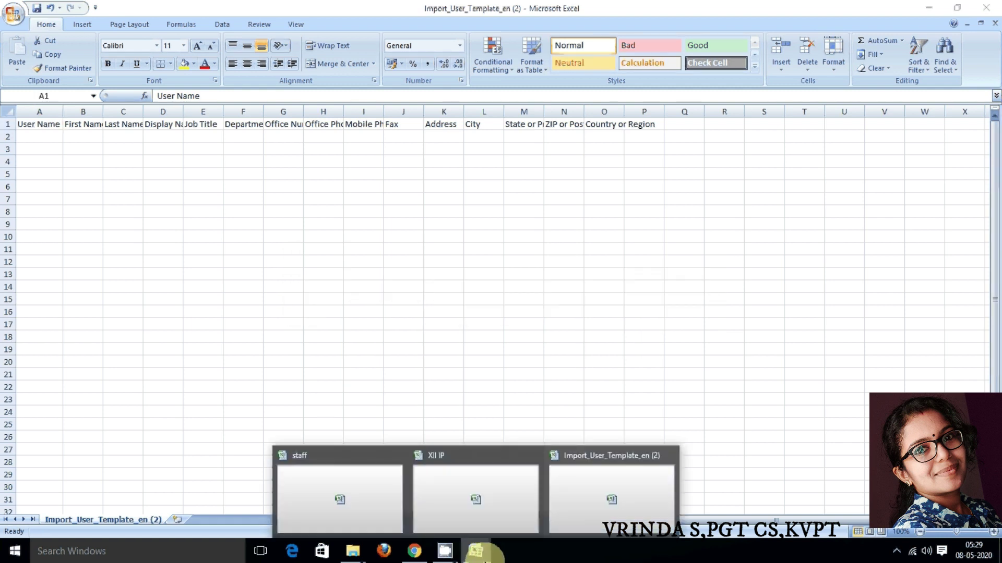
{"action": "left_click", "coordinate": [493, 502]}
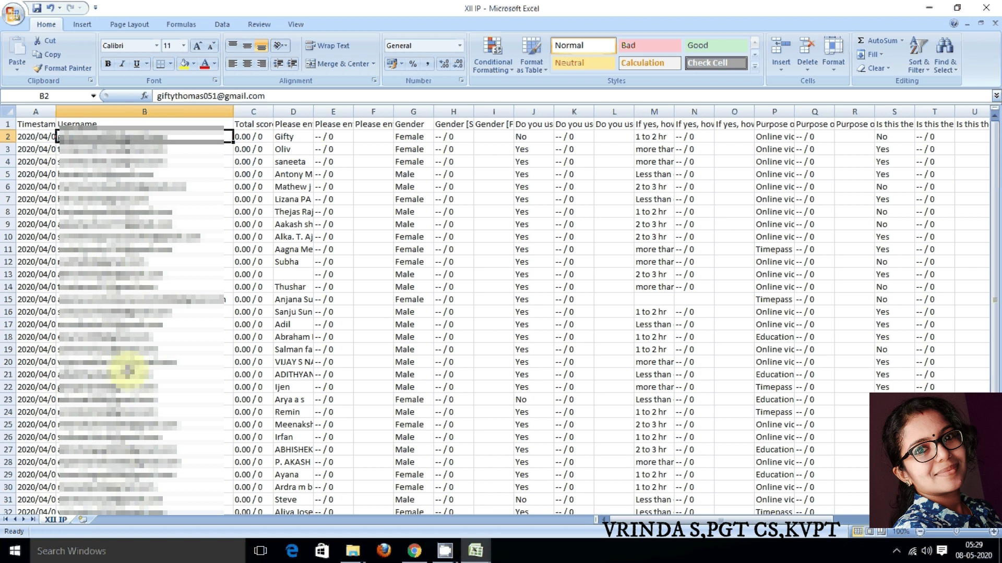
Copy all the students' e-mail addresses from B2:B32 in the Username column of the XII IP sheet.
{"action": "scroll", "coordinate": [128, 288], "scroll_direction": "down", "scroll_amount": 2}
{"action": "scroll", "coordinate": [134, 351], "scroll_direction": "up", "scroll_amount": 2}
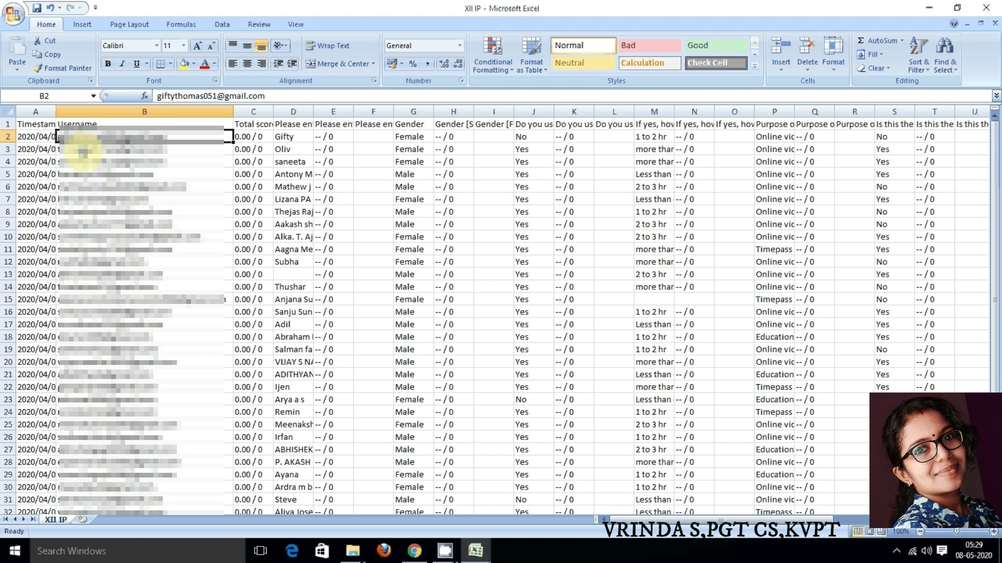
{"action": "left_click_drag", "start_coordinate": [79, 138], "coordinate": [89, 463]}
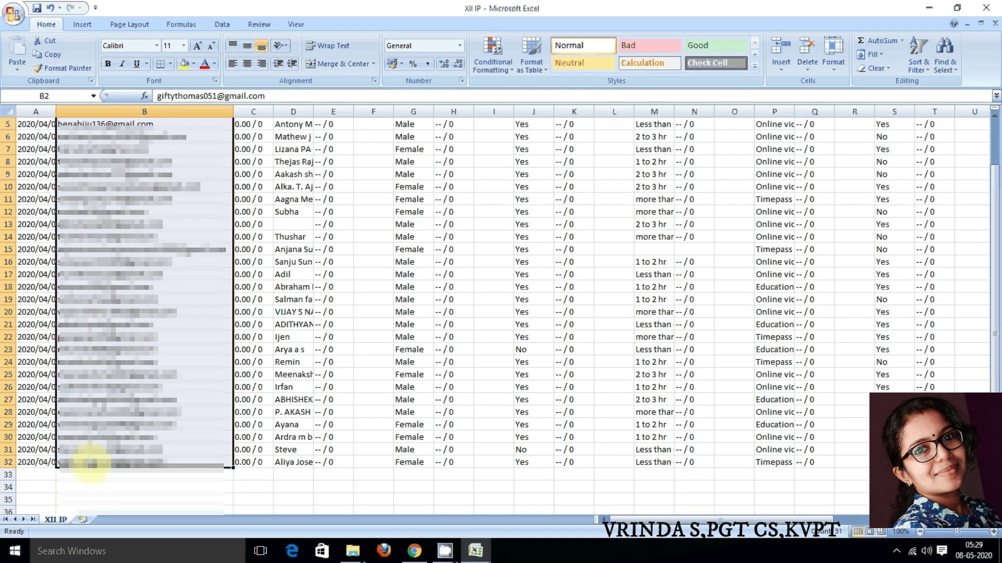
{"action": "right_click", "coordinate": [90, 463]}
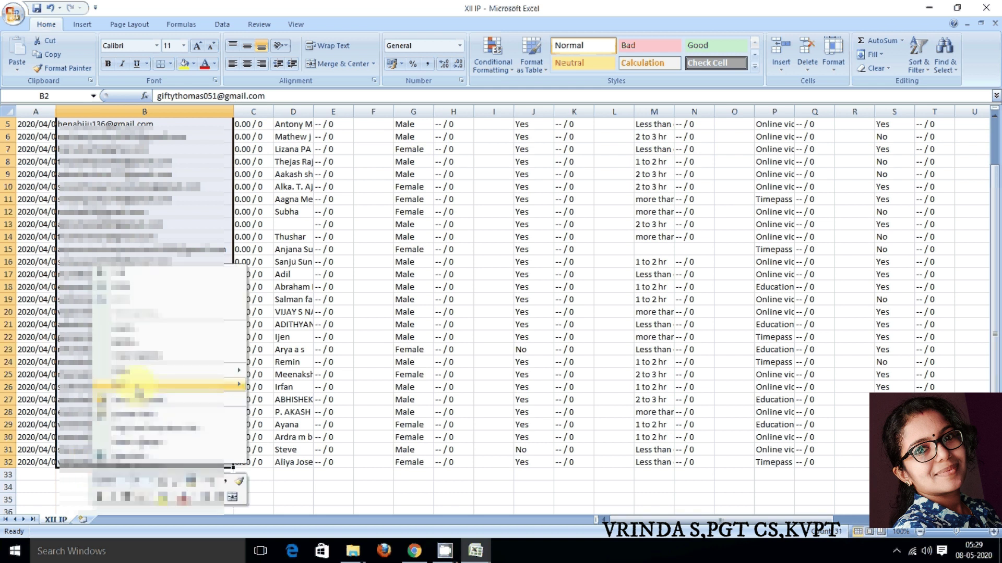
{"action": "left_click", "coordinate": [125, 287]}
{"action": "scroll", "coordinate": [127, 283], "scroll_direction": "up", "scroll_amount": 2}
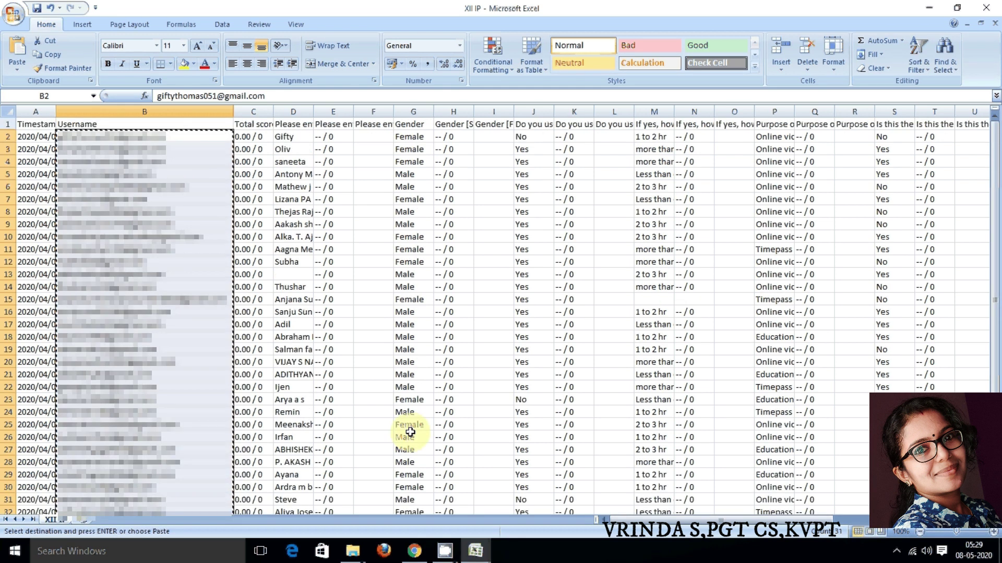
Paste the copied addresses into Import_User_Template_en (2) from cell A2 and fit the User Name column to its contents.
{"action": "left_click", "coordinate": [475, 551]}
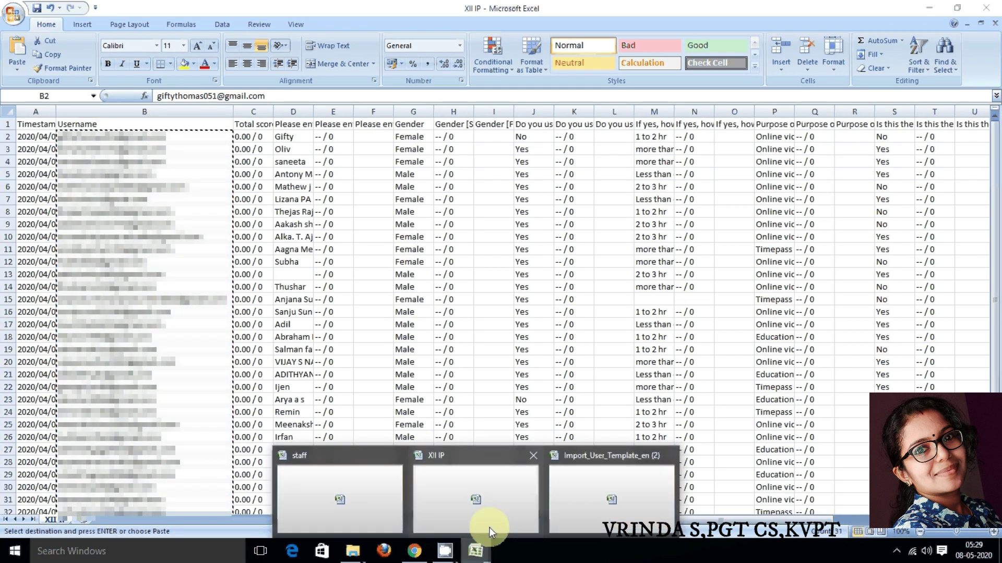
{"action": "left_click", "coordinate": [578, 503]}
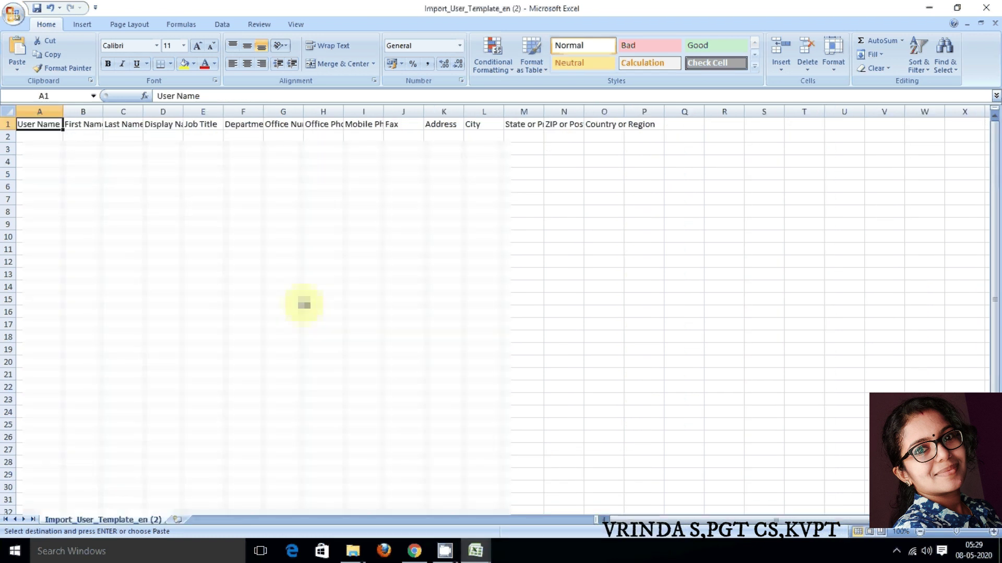
{"action": "left_click", "coordinate": [61, 138]}
{"action": "right_click", "coordinate": [61, 138]}
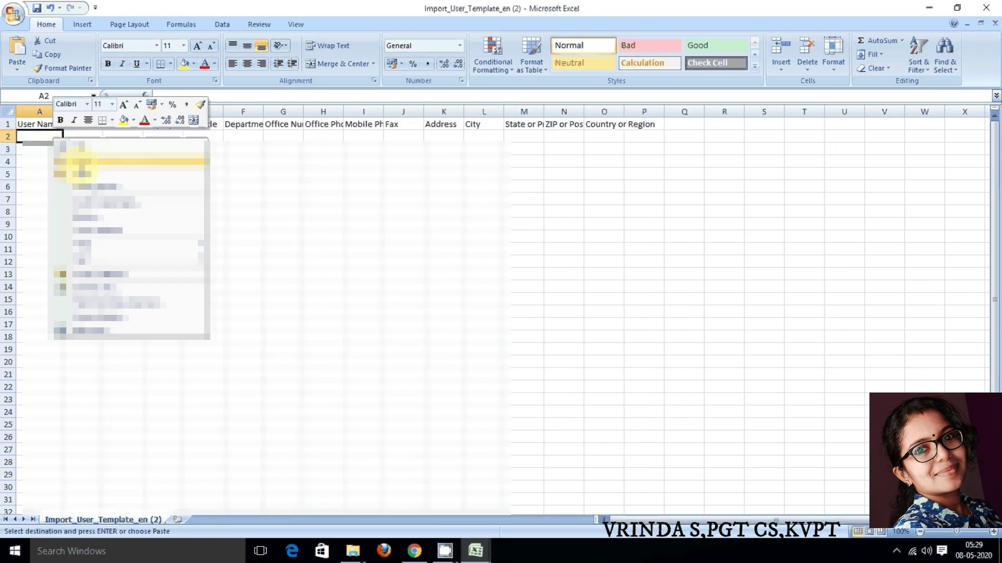
{"action": "left_click", "coordinate": [78, 172]}
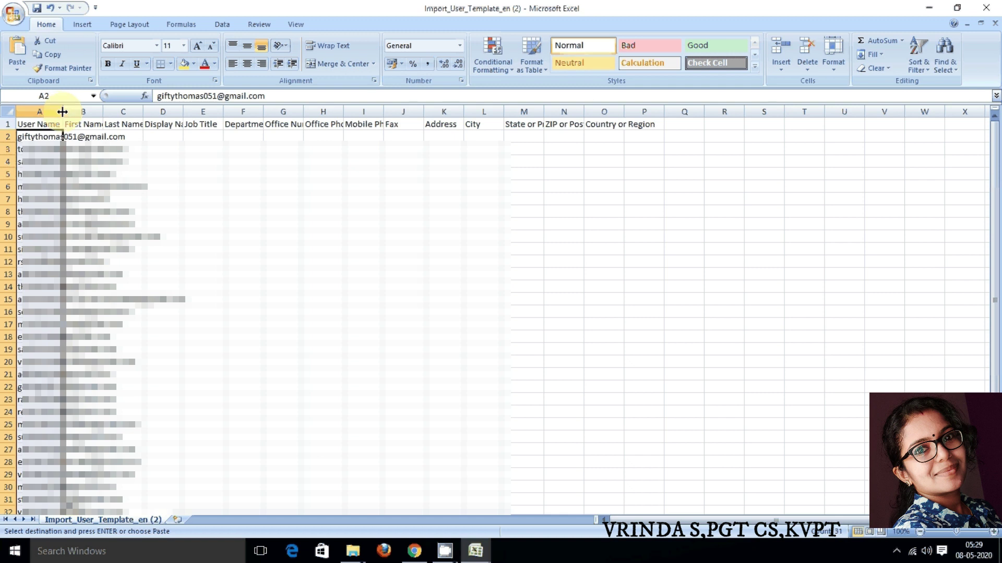
{"action": "double_click", "coordinate": [63, 112]}
{"action": "left_click", "coordinate": [79, 148]}
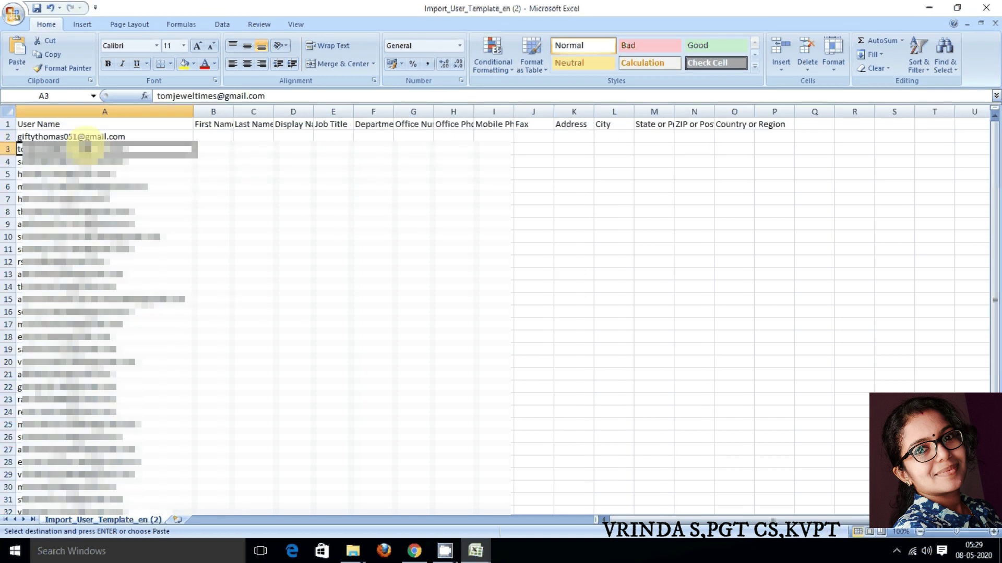
{"action": "double_click", "coordinate": [78, 136]}
{"action": "left_click_drag", "start_coordinate": [77, 136], "coordinate": [126, 137]}
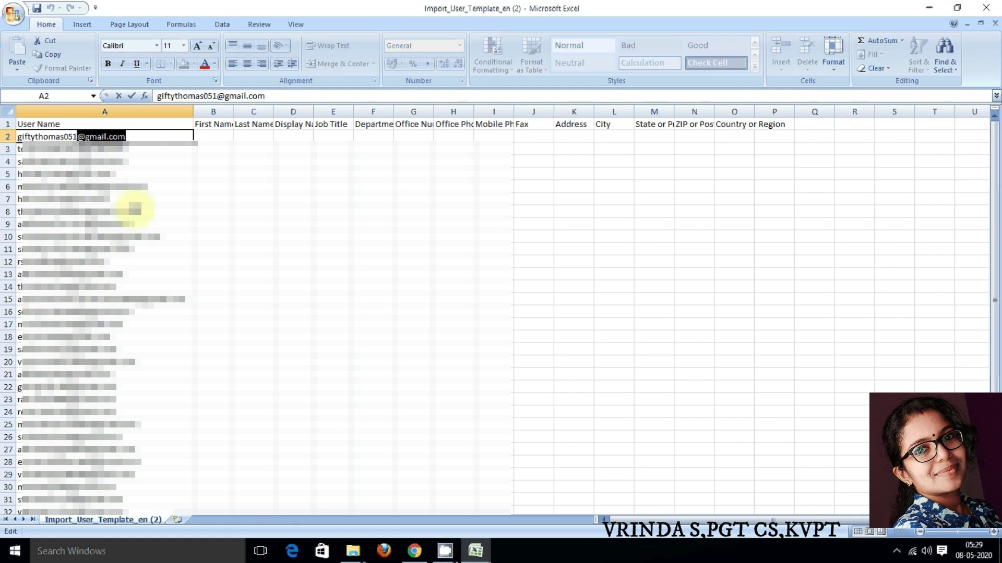
{"action": "left_click", "coordinate": [414, 551]}
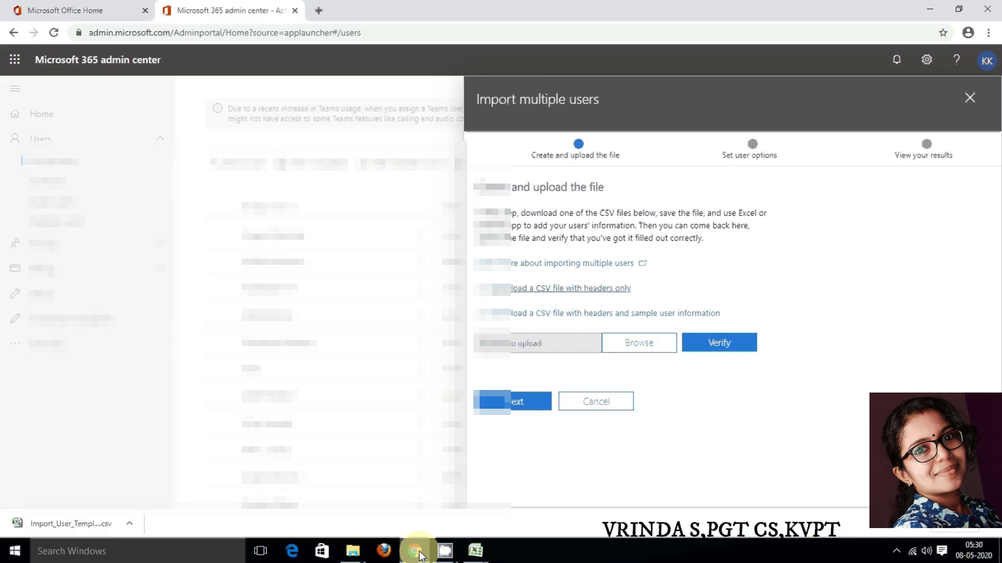
{"action": "left_click", "coordinate": [602, 405]}
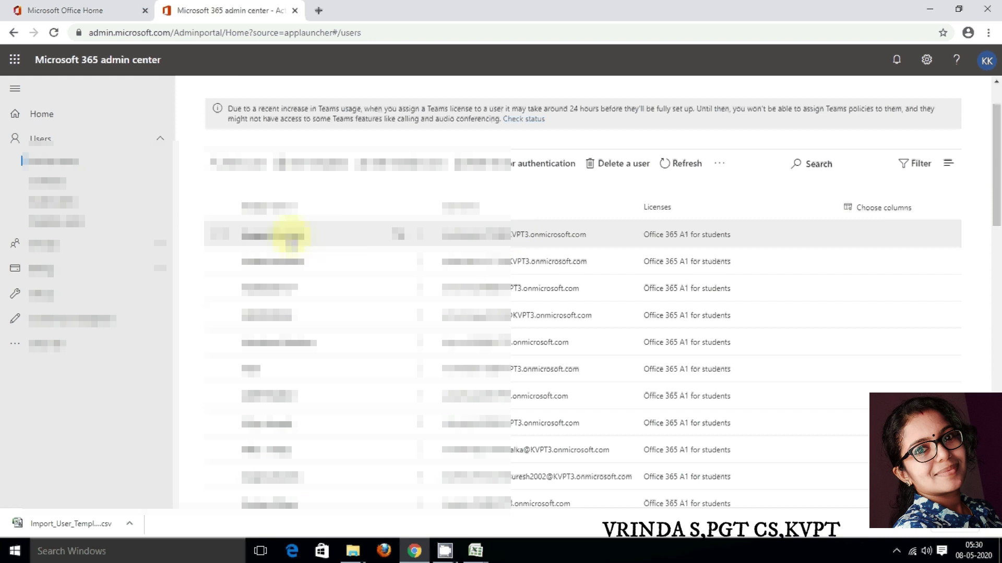
{"action": "left_click", "coordinate": [290, 236]}
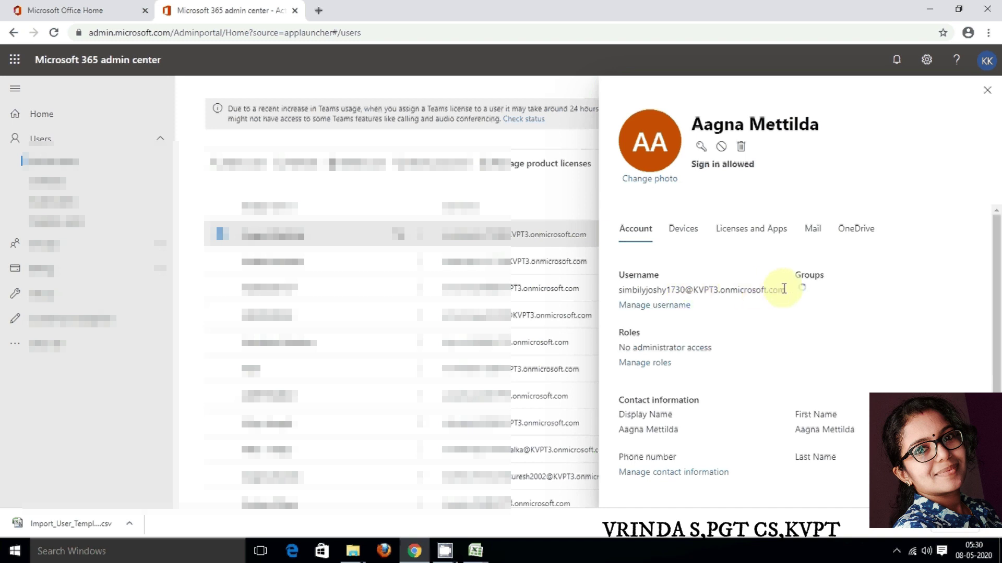
{"action": "left_click_drag", "start_coordinate": [786, 290], "coordinate": [685, 291]}
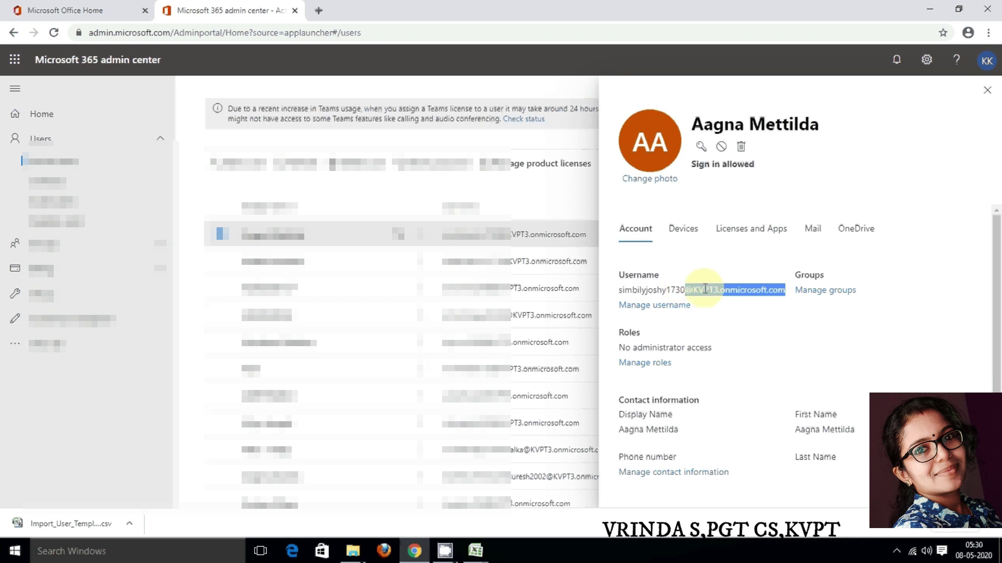
{"action": "right_click", "coordinate": [704, 289]}
{"action": "left_click", "coordinate": [717, 297]}
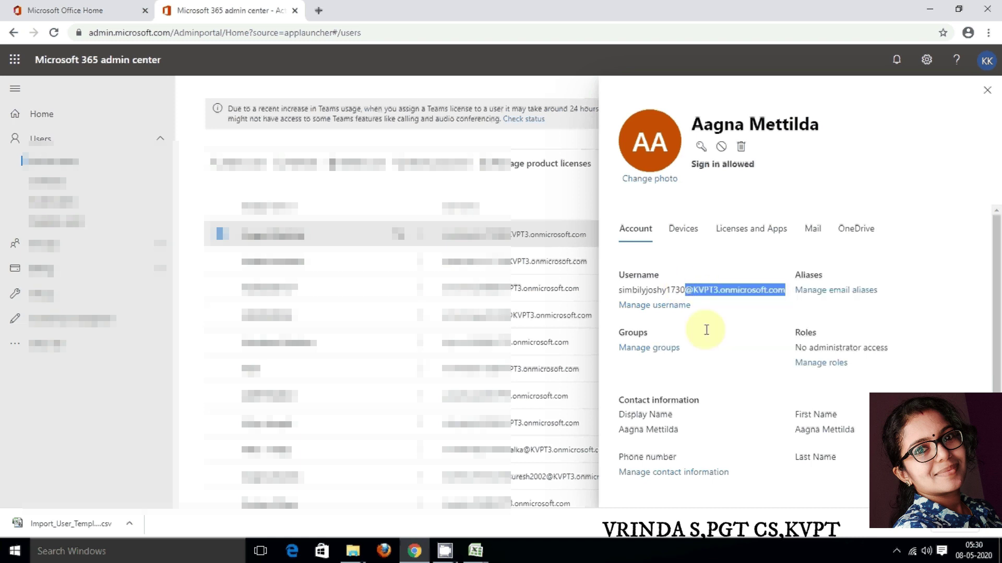
{"action": "left_click", "coordinate": [476, 551]}
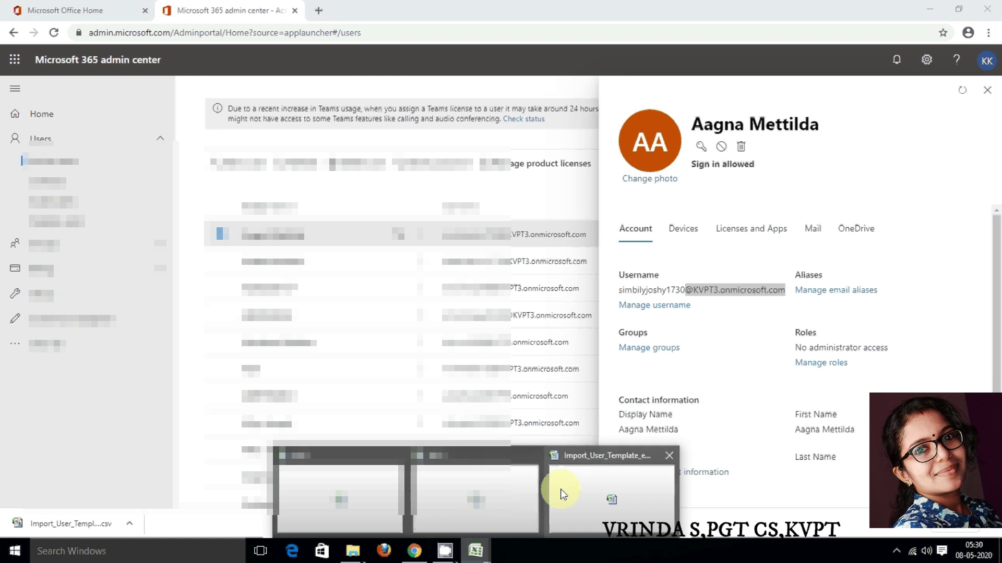
{"action": "left_click", "coordinate": [487, 513]}
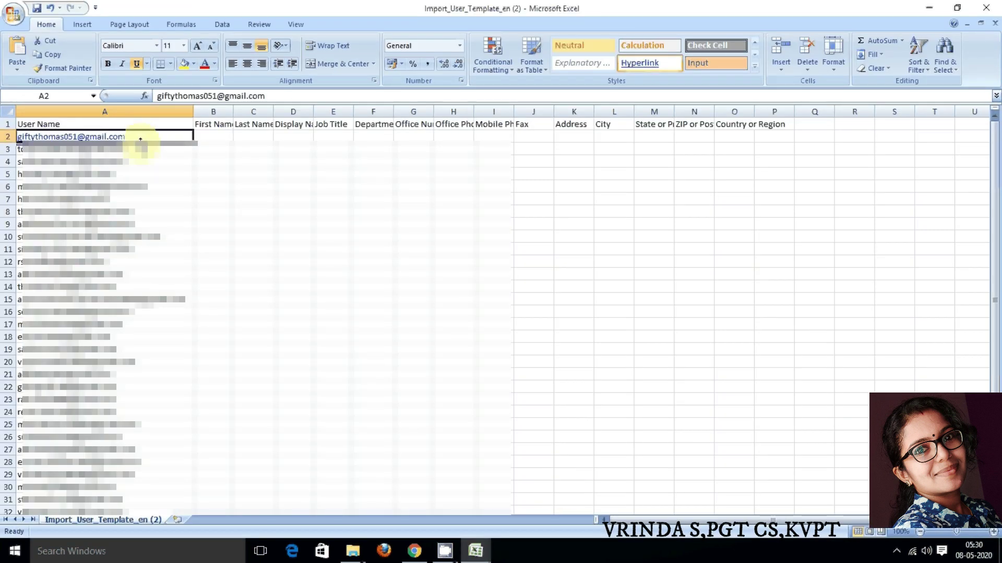
{"action": "left_click", "coordinate": [223, 96]}
{"action": "left_click_drag", "start_coordinate": [218, 96], "coordinate": [267, 96]}
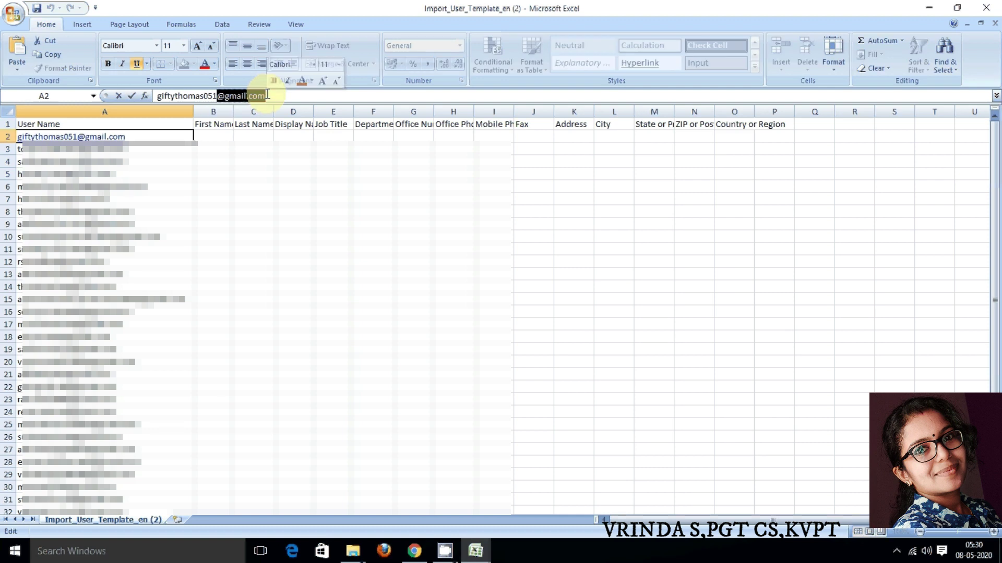
{"action": "key", "text": "ctrl+v"}
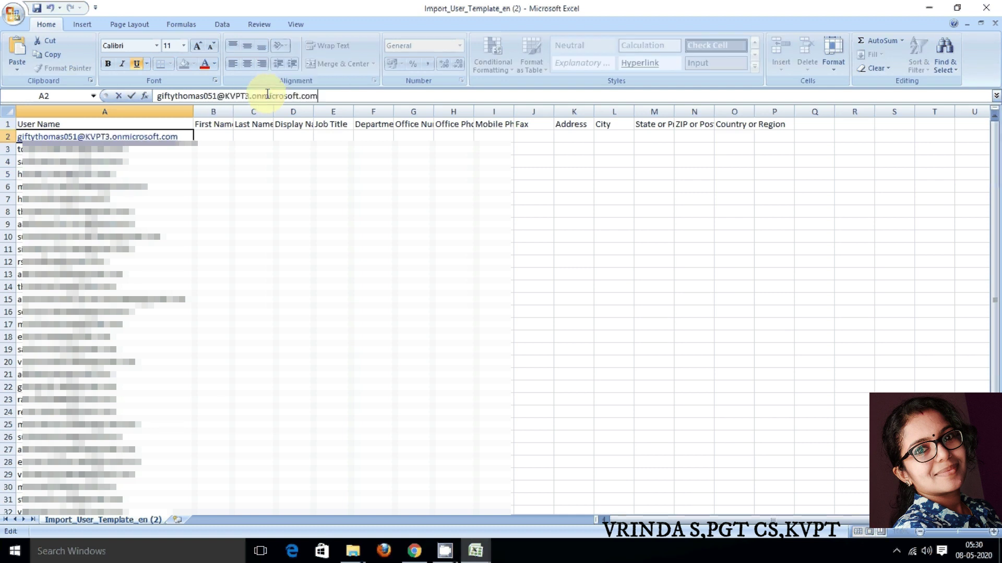
{"action": "left_click", "coordinate": [209, 196]}
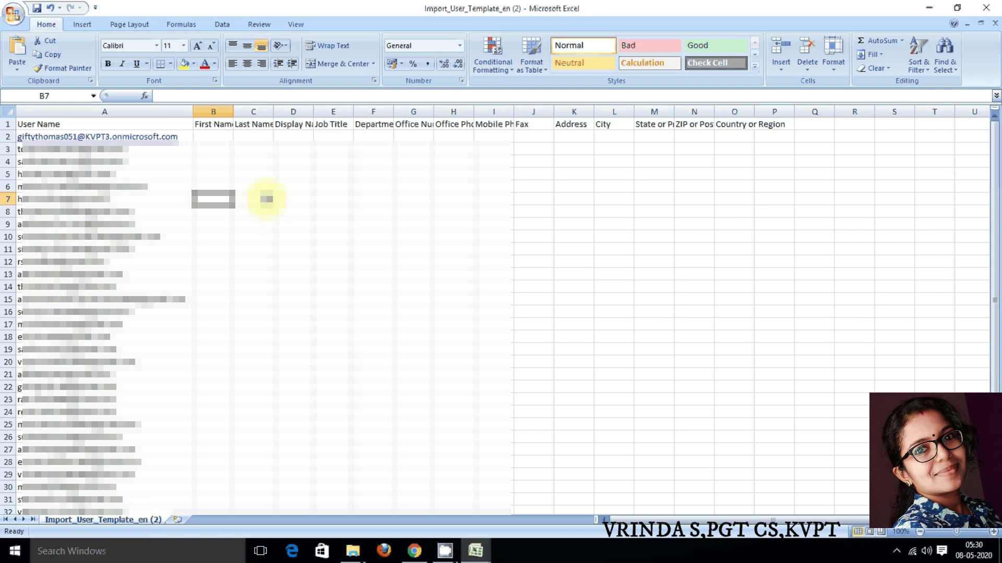
{"action": "key", "text": "ctrl+f"}
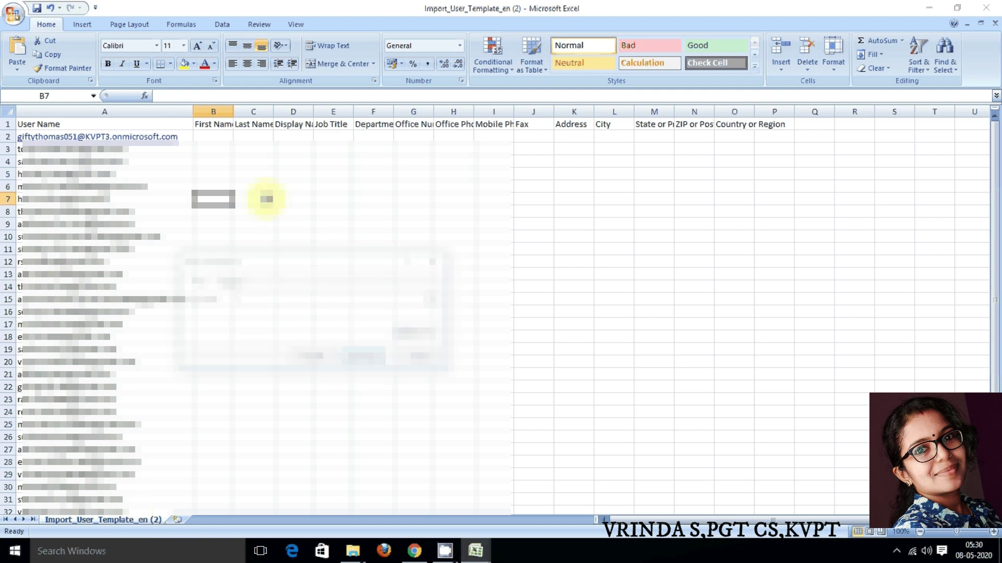
{"action": "left_click", "coordinate": [235, 282]}
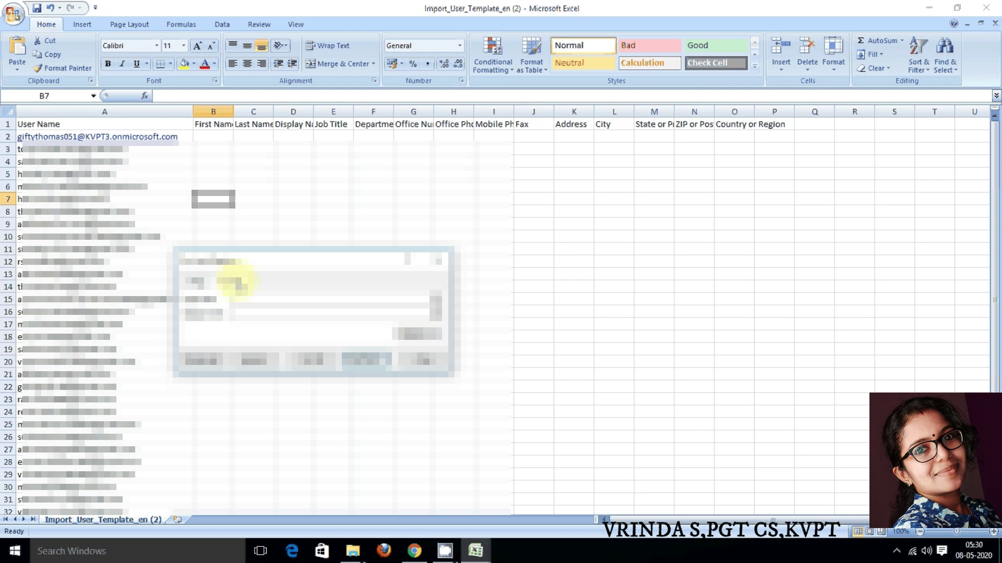
{"action": "left_click", "coordinate": [235, 301]}
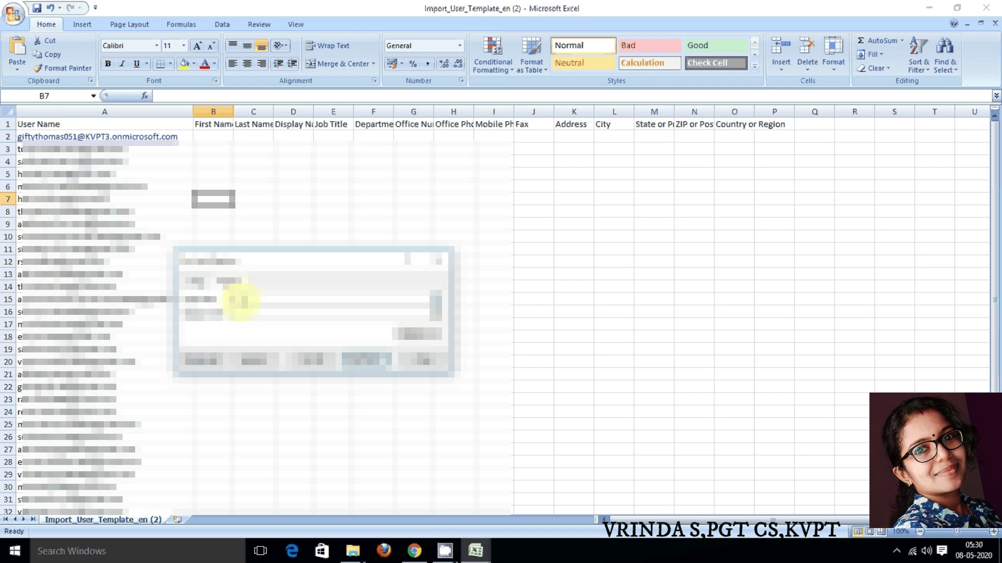
{"action": "left_click", "coordinate": [82, 151]}
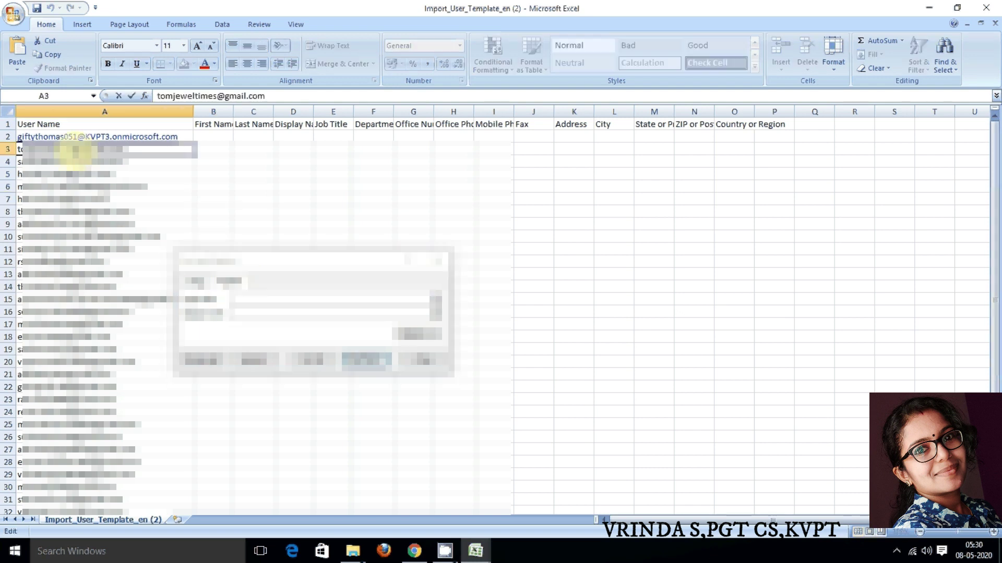
{"action": "double_click", "coordinate": [87, 152]}
{"action": "left_click_drag", "start_coordinate": [79, 151], "coordinate": [134, 151]}
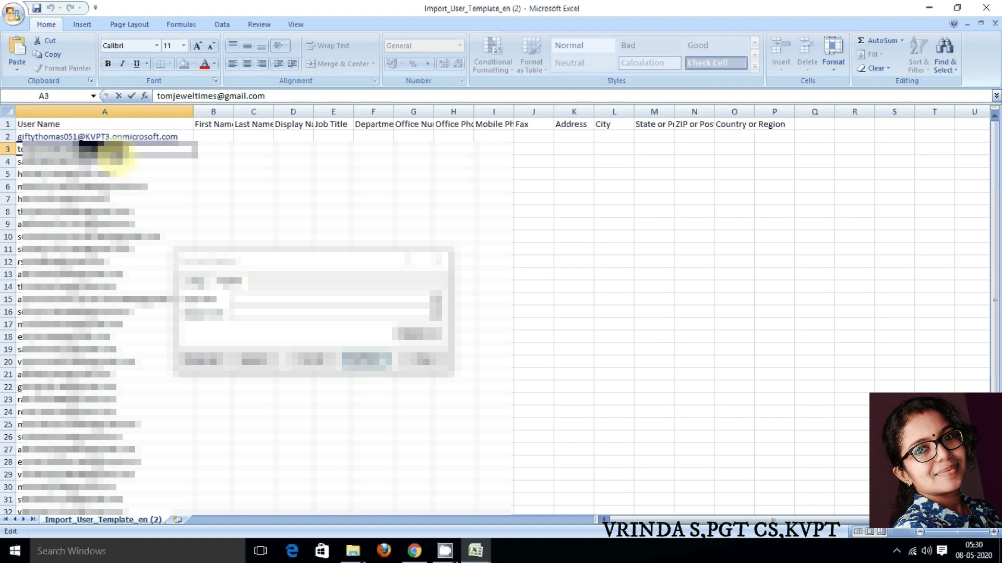
{"action": "right_click", "coordinate": [119, 150]}
{"action": "left_click", "coordinate": [148, 167]}
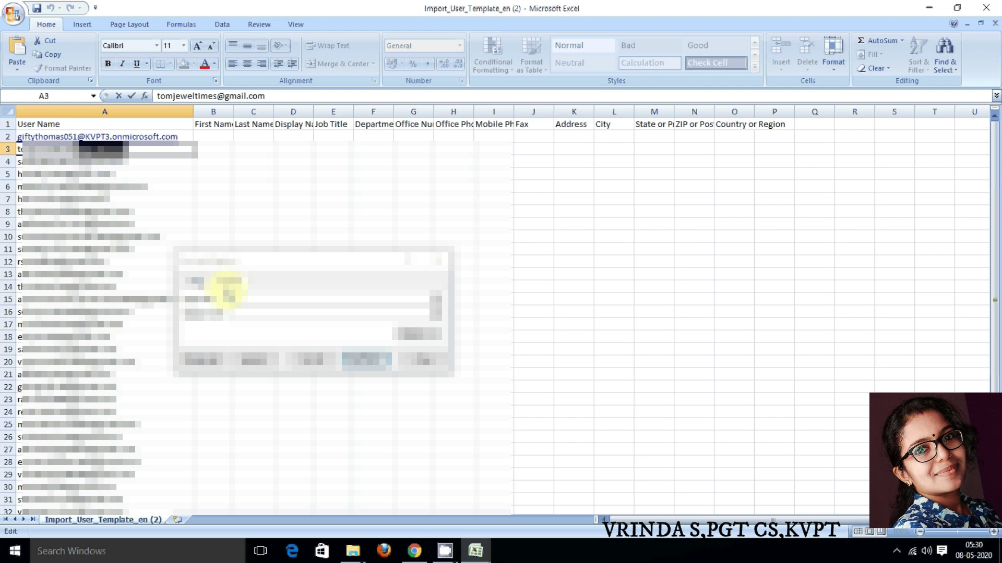
{"action": "right_click", "coordinate": [241, 303]}
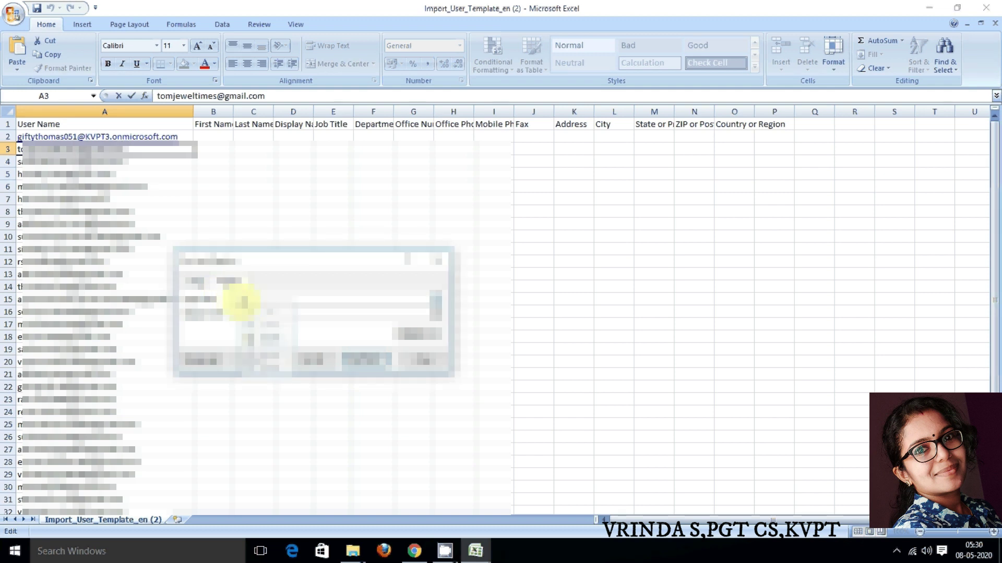
{"action": "left_click", "coordinate": [261, 338]}
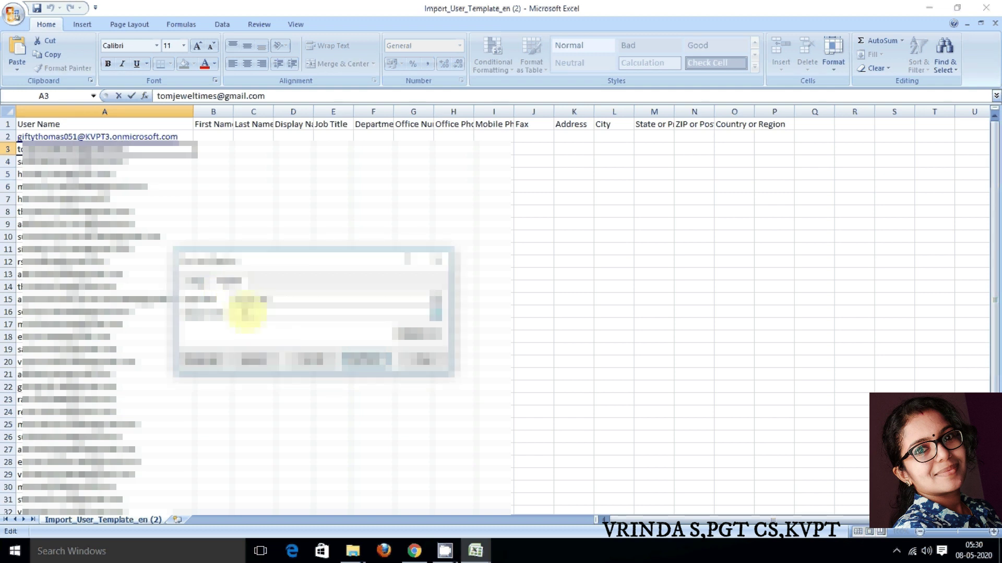
{"action": "left_click", "coordinate": [170, 136]}
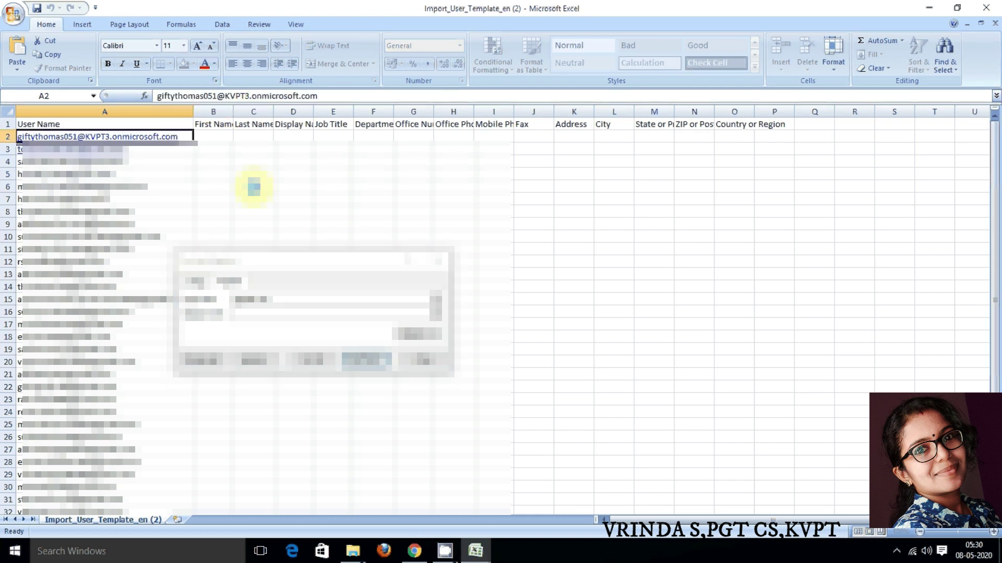
{"action": "left_click", "coordinate": [219, 96]}
{"action": "left_click_drag", "start_coordinate": [219, 96], "coordinate": [311, 97]}
{"action": "right_click", "coordinate": [311, 97]}
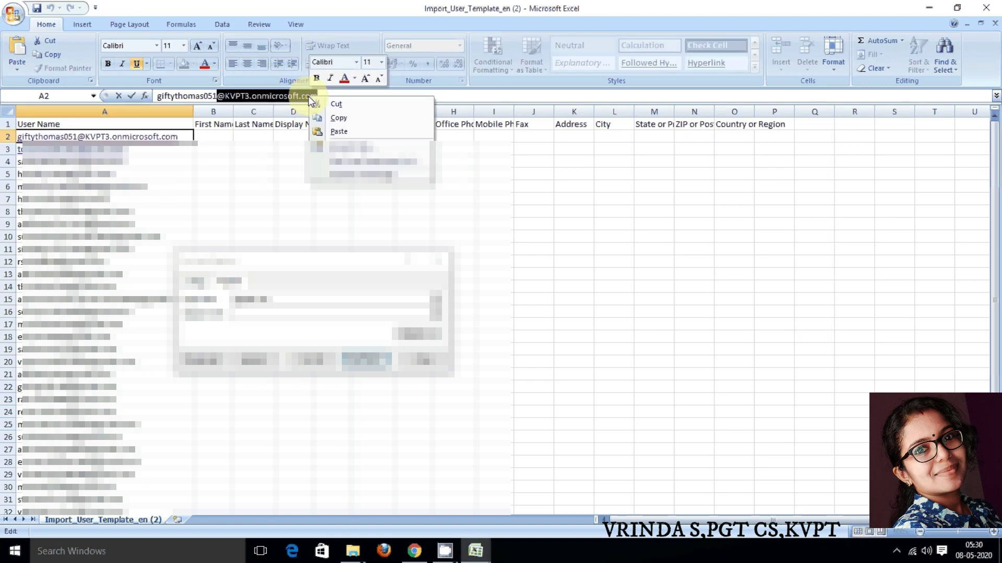
{"action": "left_click", "coordinate": [332, 123]}
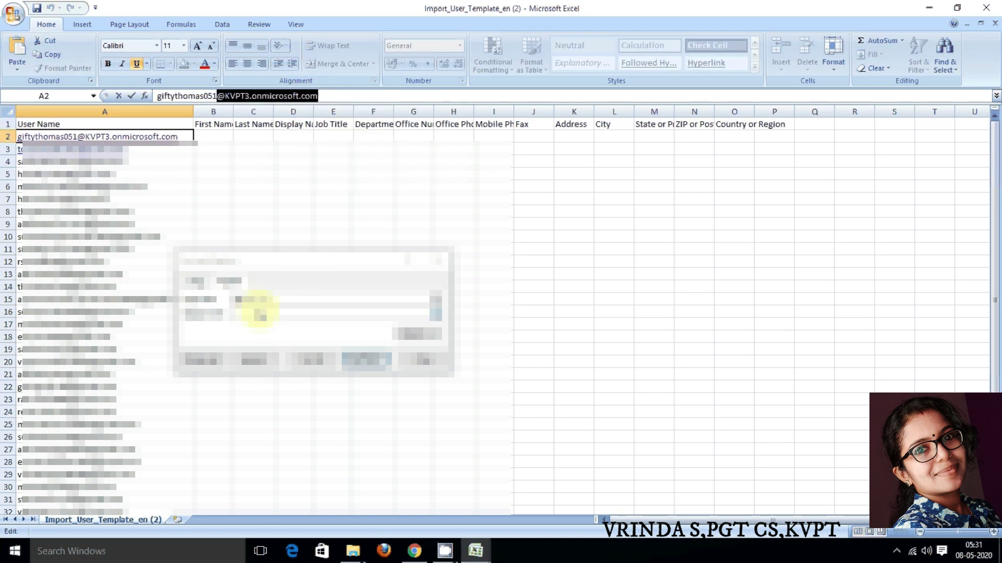
{"action": "left_click", "coordinate": [257, 313]}
{"action": "right_click", "coordinate": [257, 313]}
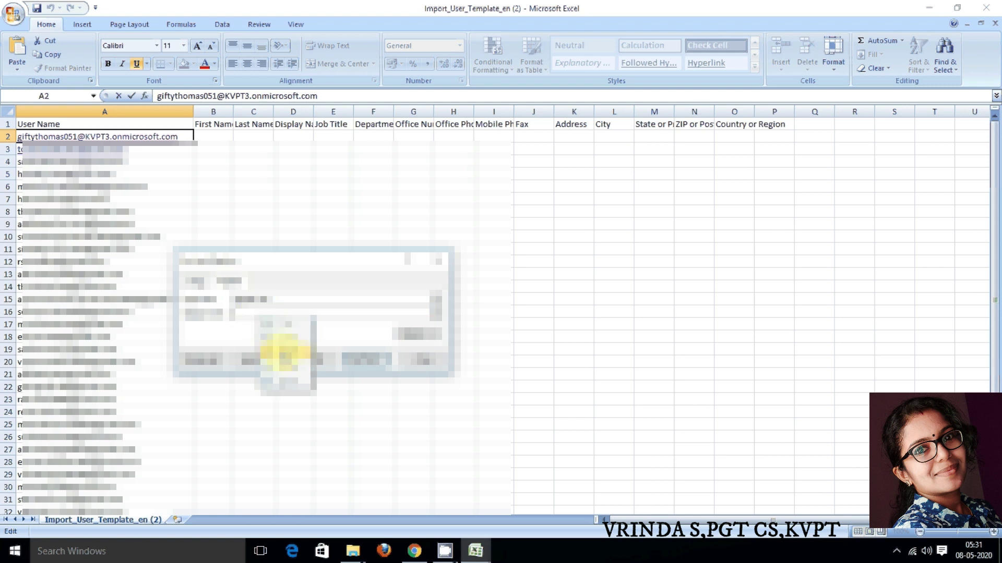
{"action": "left_click", "coordinate": [284, 360]}
{"action": "left_click", "coordinate": [215, 361]}
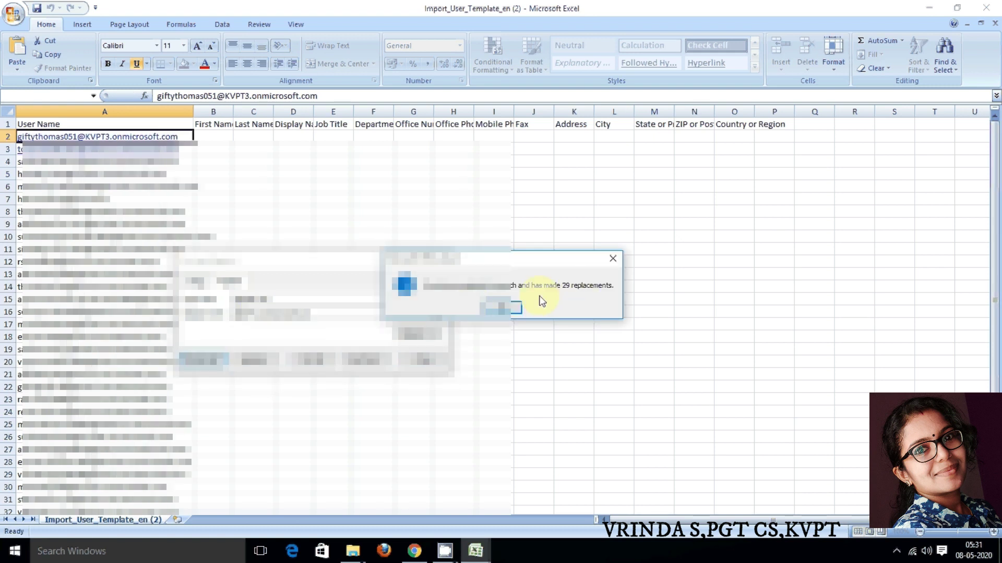
{"action": "left_click", "coordinate": [508, 308]}
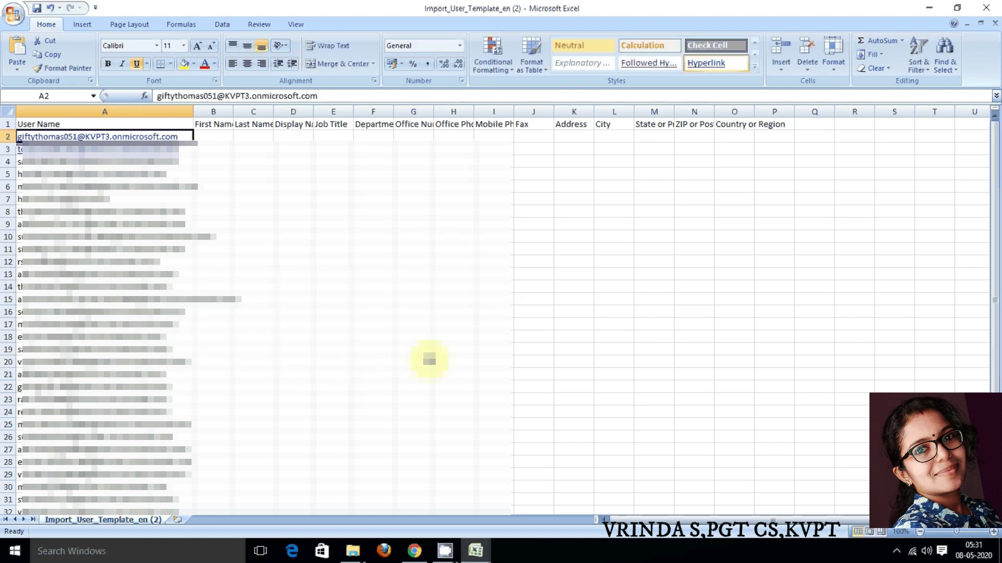
{"action": "left_click", "coordinate": [94, 198]}
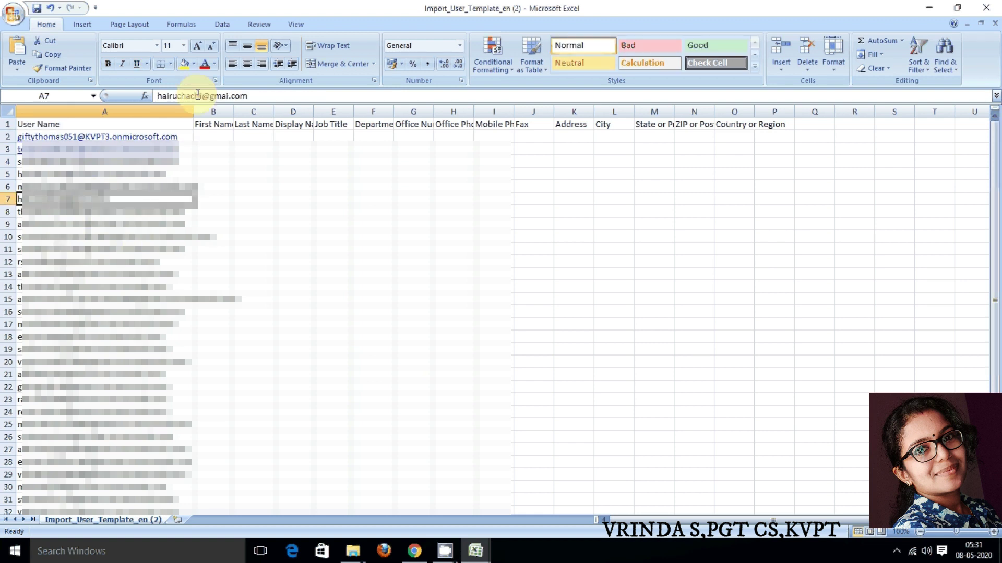
{"action": "left_click_drag", "start_coordinate": [201, 96], "coordinate": [260, 97]}
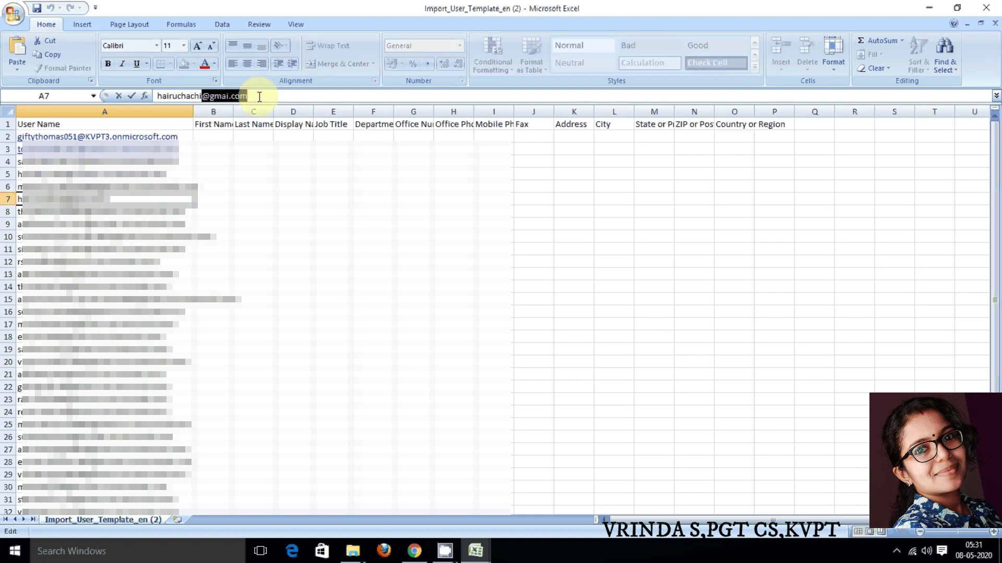
{"action": "key", "text": "ctrl+v"}
{"action": "left_click", "coordinate": [317, 361]}
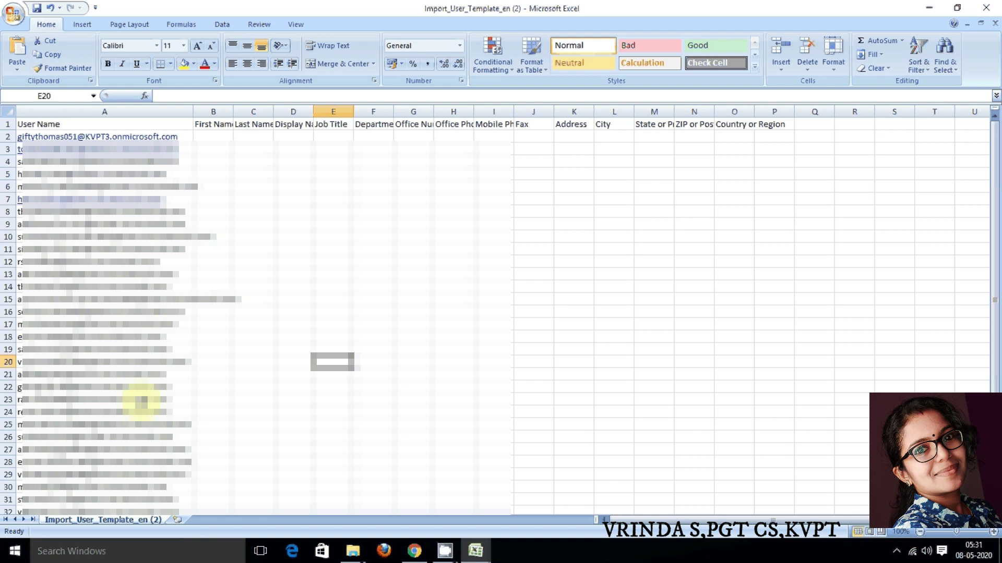
Select the usernames in A2:A32 and check how many of the cells contain data.
{"action": "scroll", "coordinate": [141, 409], "scroll_direction": "down", "scroll_amount": 1}
{"action": "left_click_drag", "start_coordinate": [138, 476], "coordinate": [141, 137]}
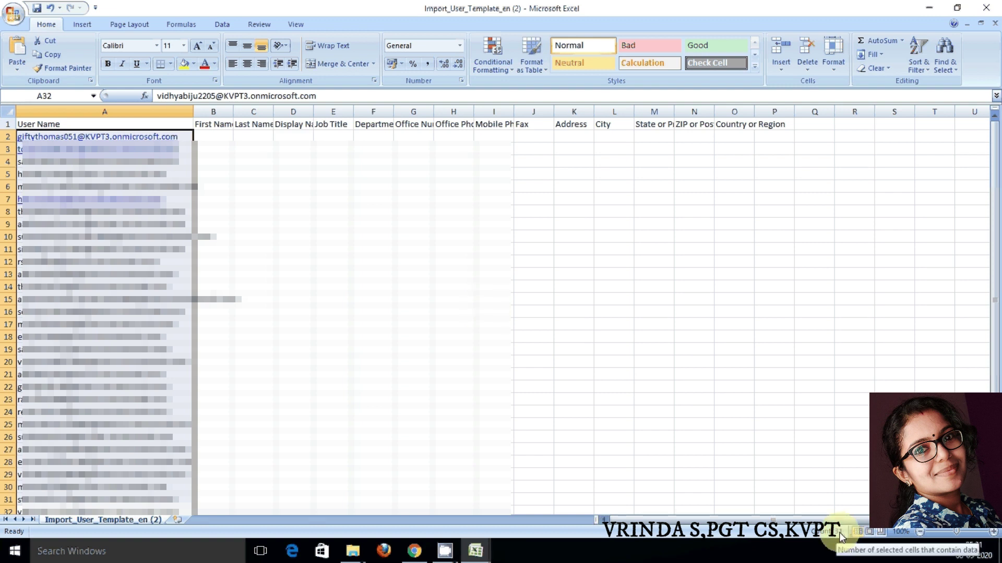
{"action": "left_click_drag", "start_coordinate": [141, 511], "coordinate": [139, 134]}
{"action": "left_click_drag", "start_coordinate": [558, 368], "coordinate": [145, 140]}
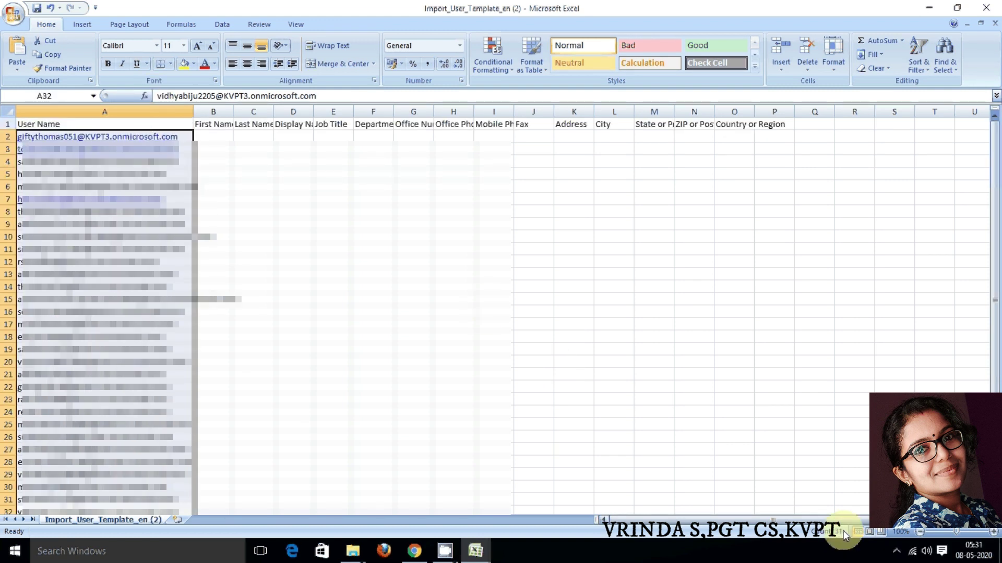
{"action": "left_click_drag", "start_coordinate": [556, 367], "coordinate": [145, 140]}
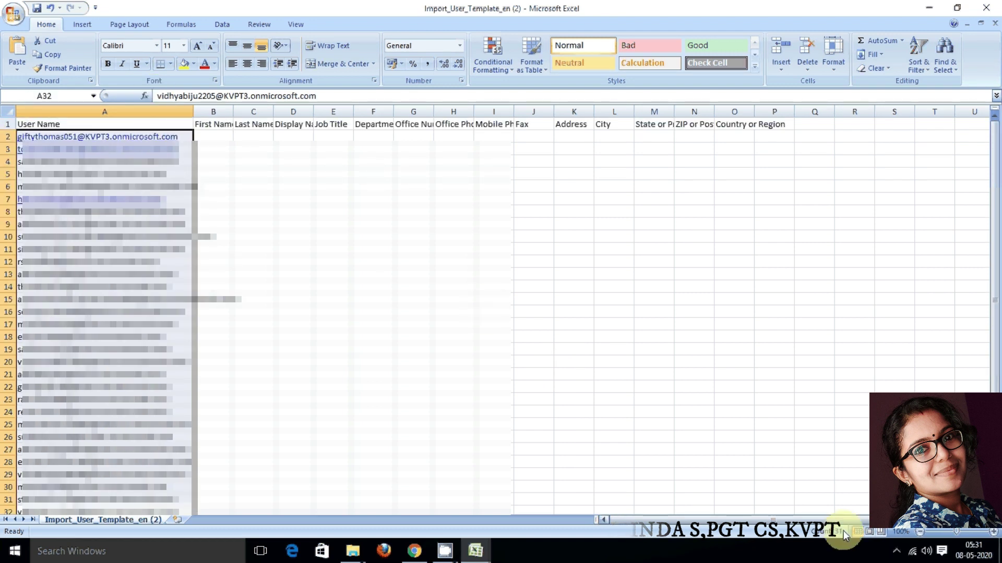
{"action": "left_click_drag", "start_coordinate": [105, 511], "coordinate": [145, 140]}
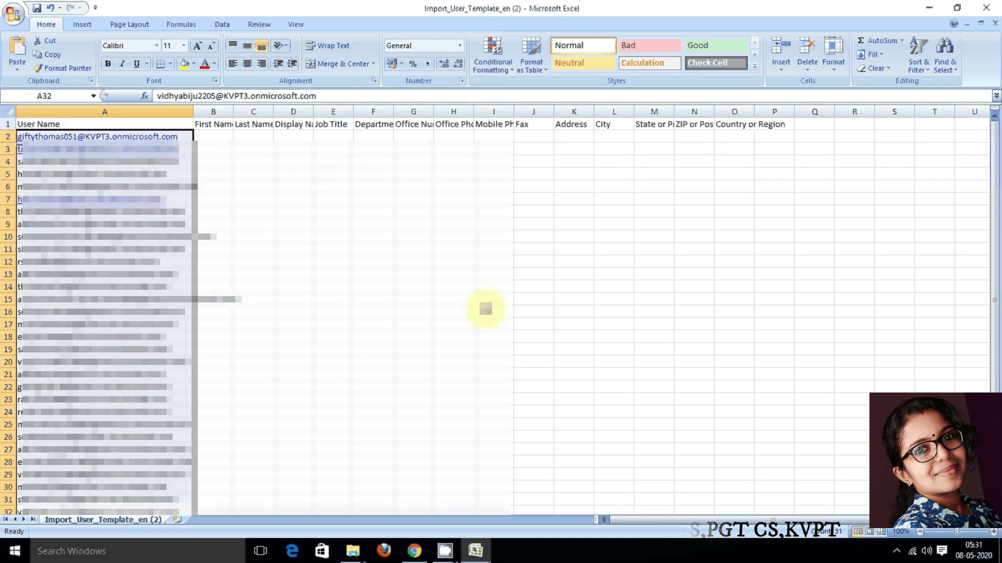
{"action": "left_click_drag", "start_coordinate": [105, 511], "coordinate": [146, 138]}
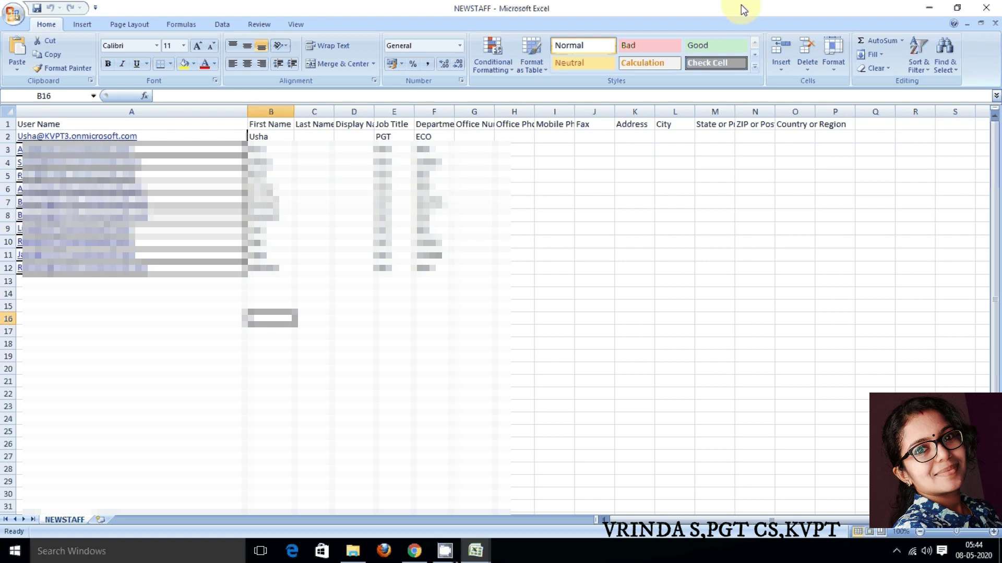
Close the NEWSTAFF and staff workbooks and clear the file selection in the TEAMS folder.
{"action": "left_click", "coordinate": [984, 14]}
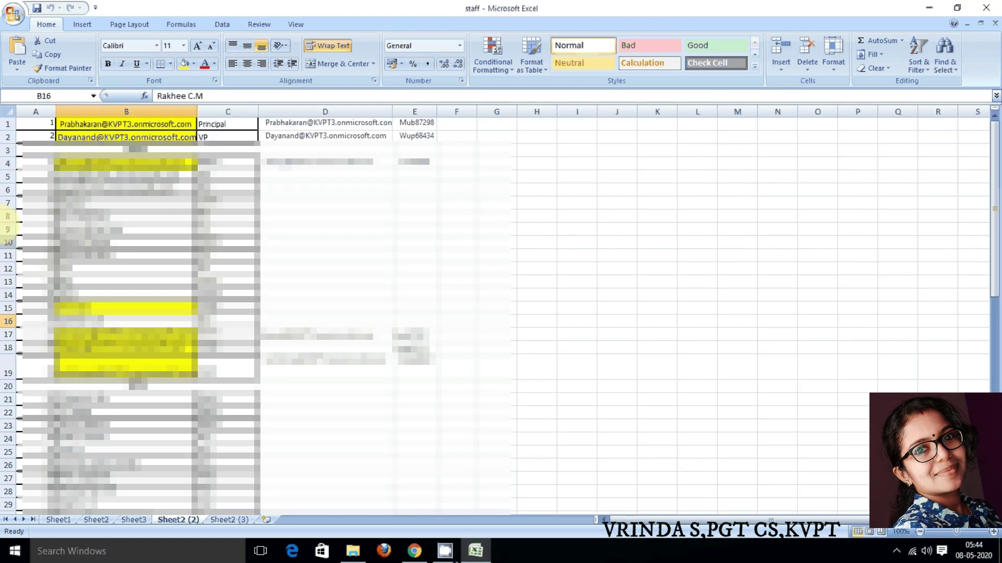
{"action": "left_click", "coordinate": [986, 8]}
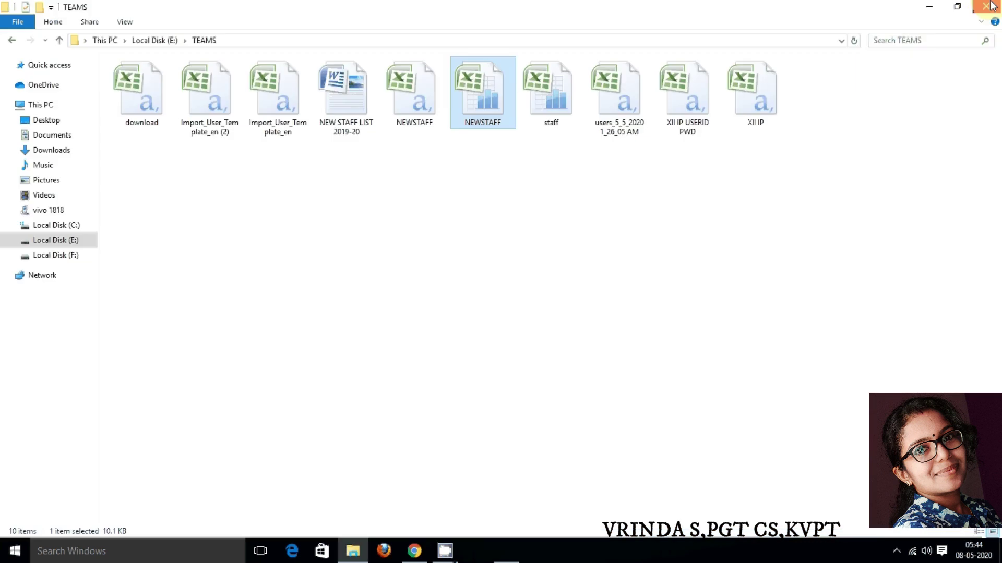
{"action": "left_click", "coordinate": [532, 148]}
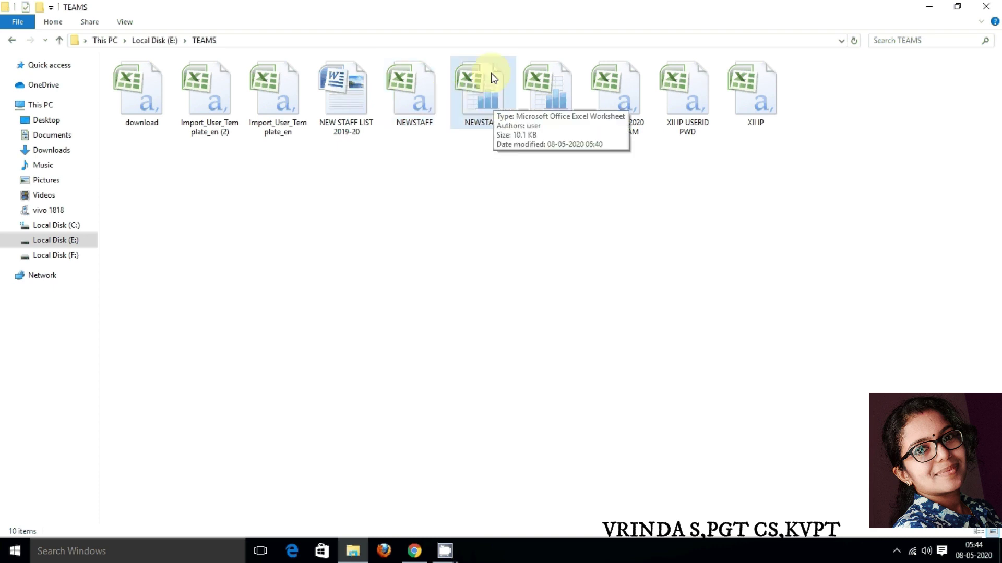
Open the NEWSTAFF CSV file in Excel to review its staff entries and save options, then select it in the TEAMS folder.
{"action": "double_click", "coordinate": [428, 101]}
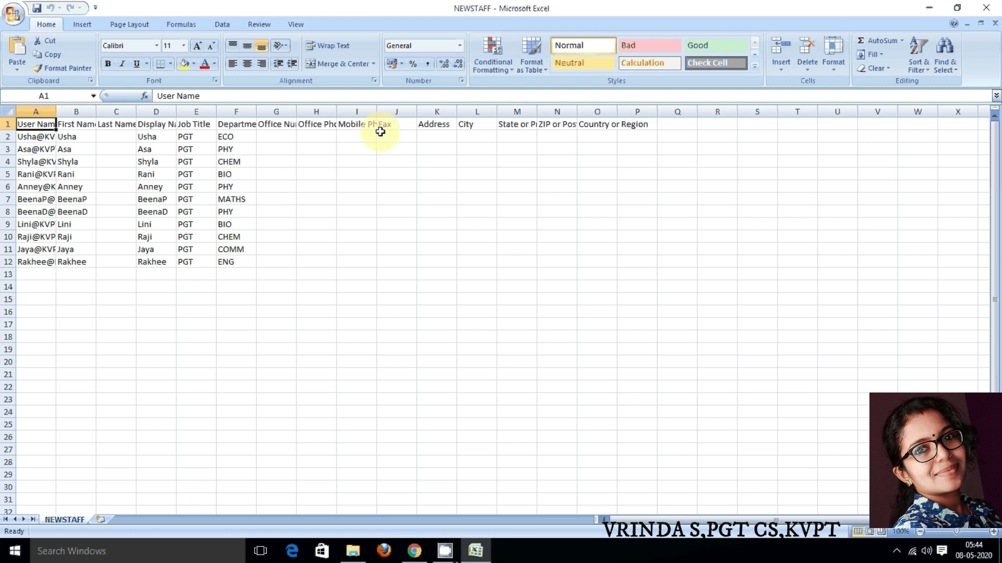
{"action": "left_click", "coordinate": [12, 14]}
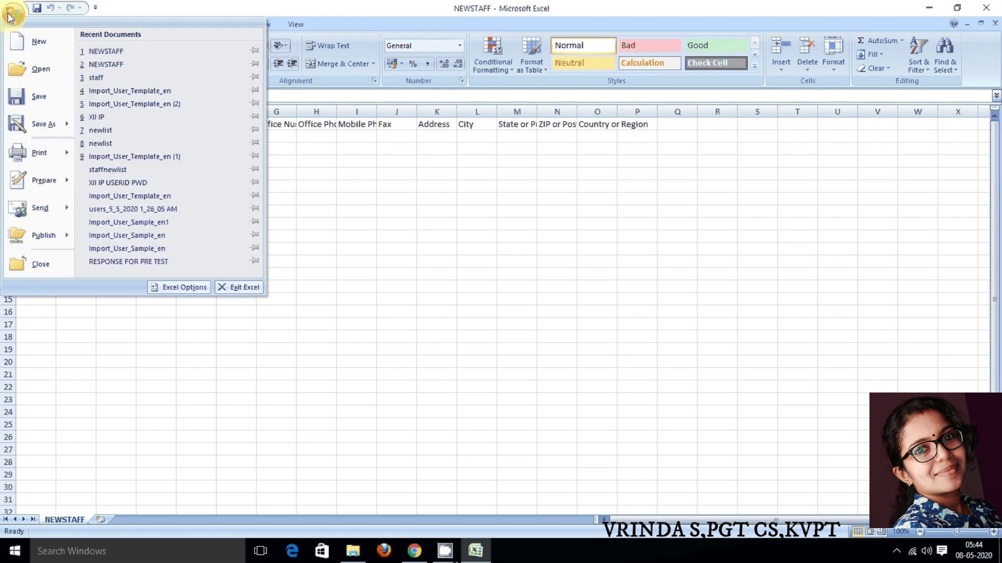
{"action": "left_click", "coordinate": [44, 123]}
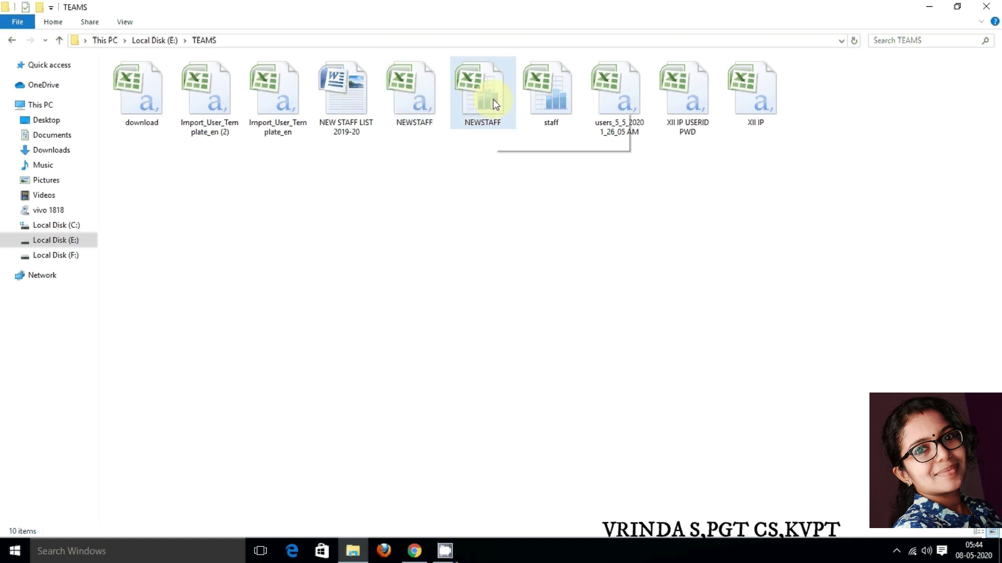
{"action": "mouse_move", "coordinate": [484, 97]}
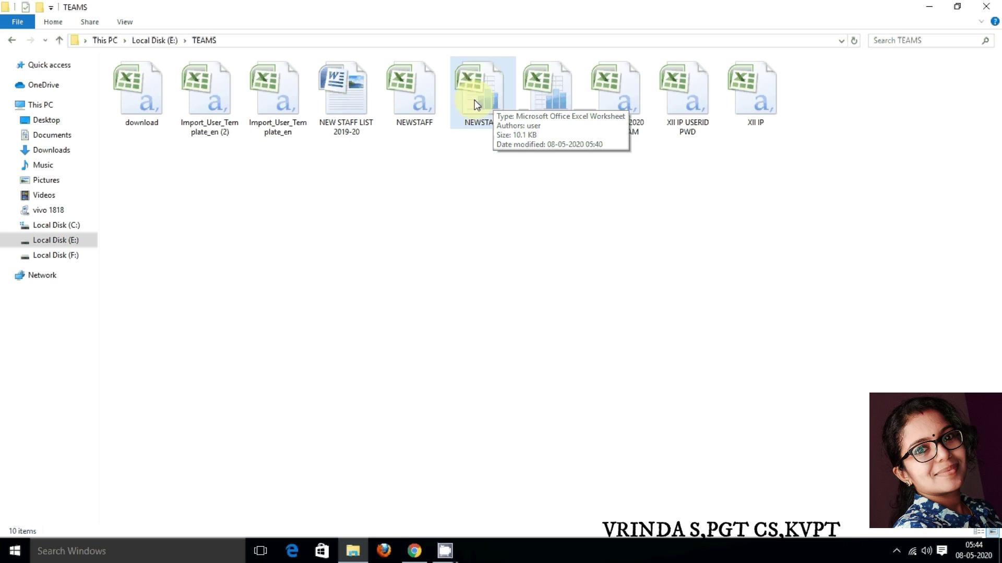
{"action": "left_click", "coordinate": [420, 98]}
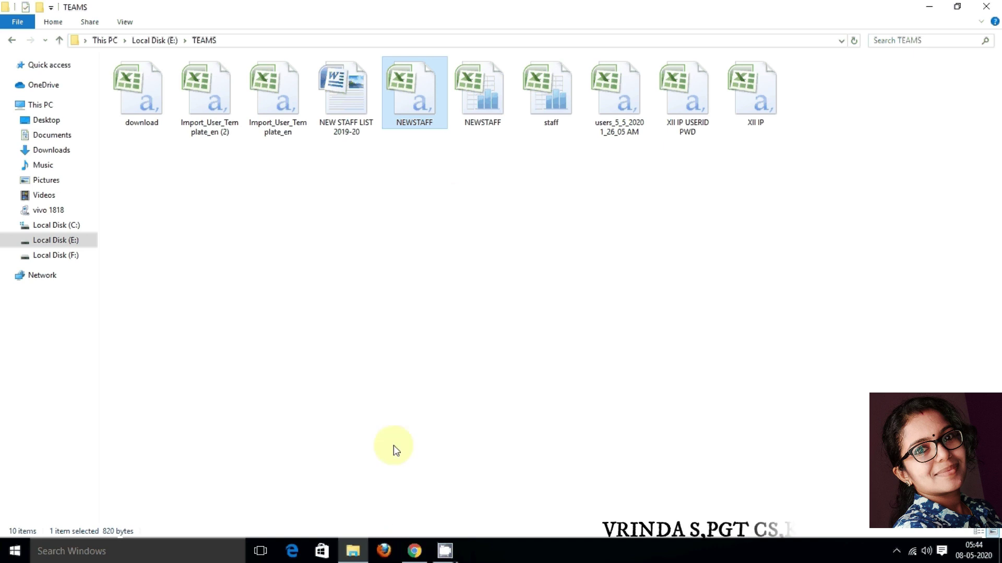
Switch to the Microsoft 365 admin center in Chrome, upload NEWSTAFF.csv for adding multiple users, and verify it to reach the user options.
{"action": "left_click", "coordinate": [414, 551]}
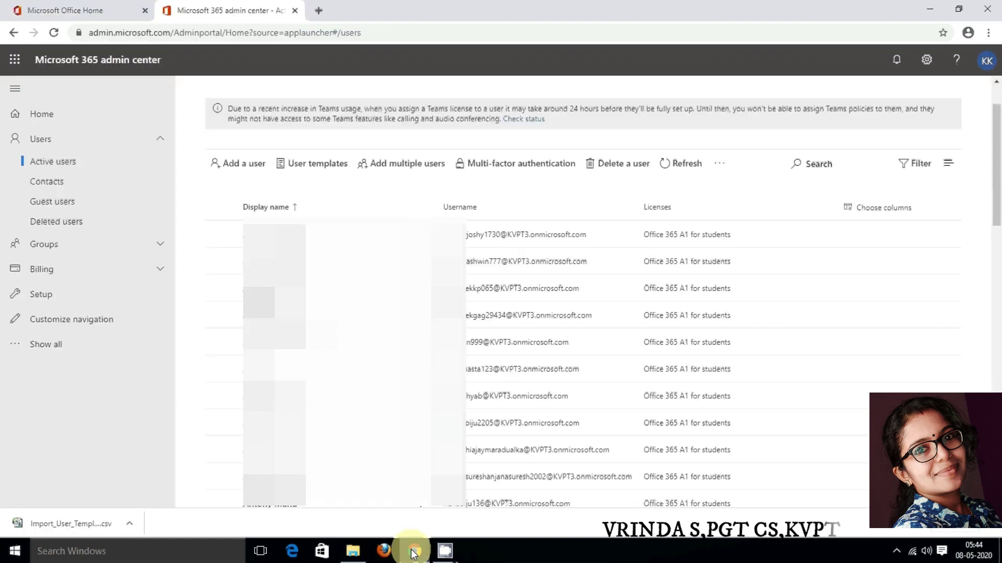
{"action": "left_click", "coordinate": [415, 170]}
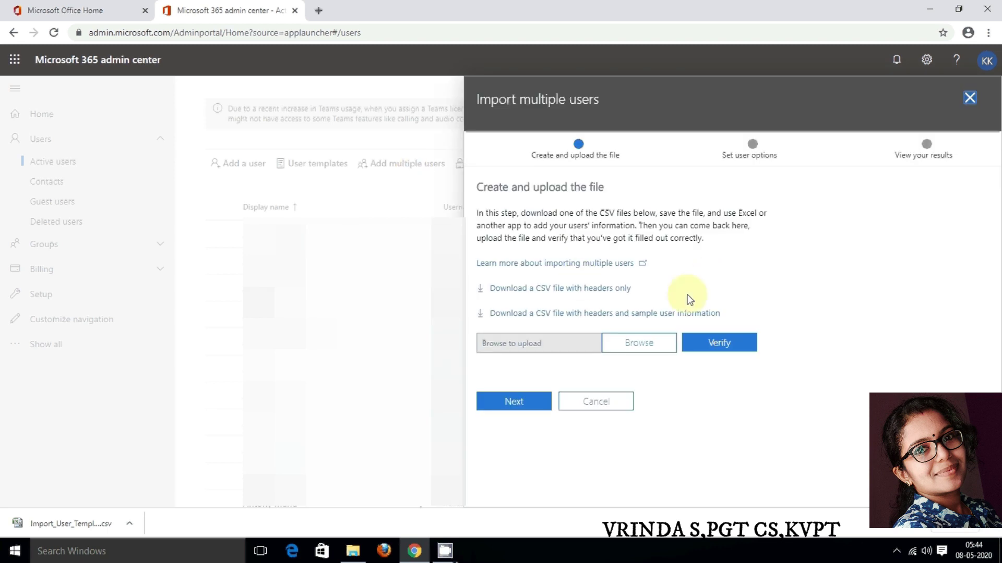
{"action": "left_click", "coordinate": [649, 344]}
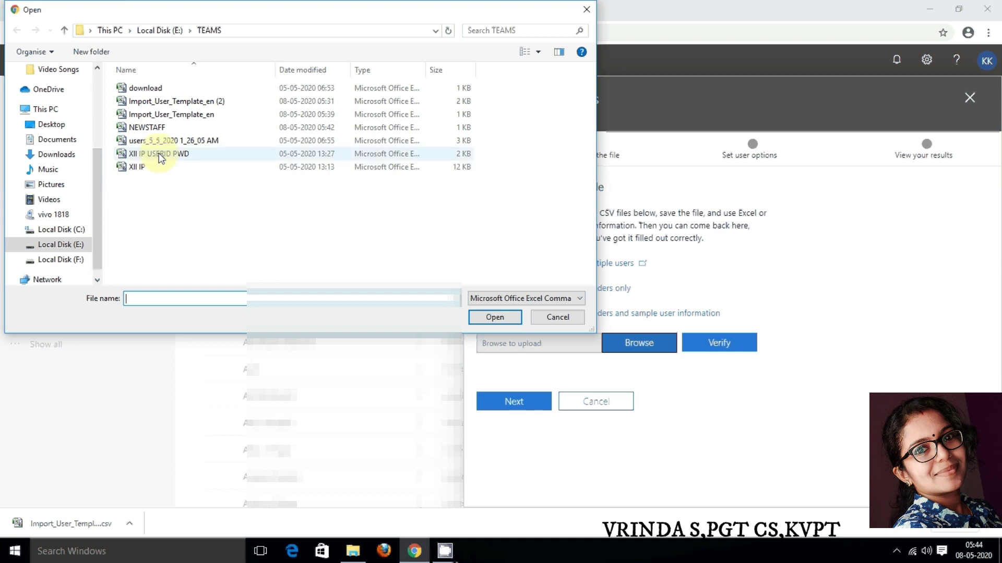
{"action": "left_click", "coordinate": [146, 131]}
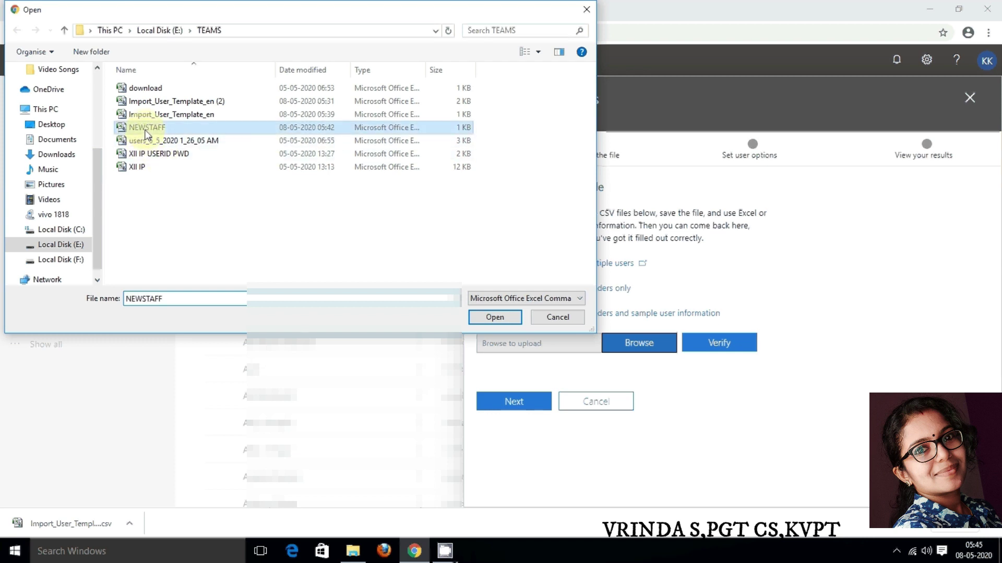
{"action": "left_click", "coordinate": [504, 318]}
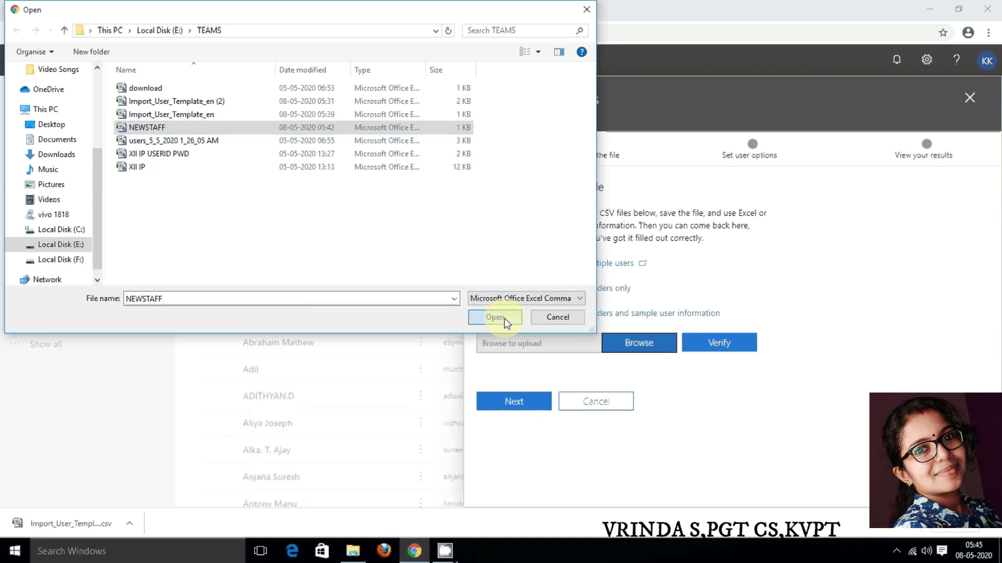
{"action": "left_click", "coordinate": [731, 348]}
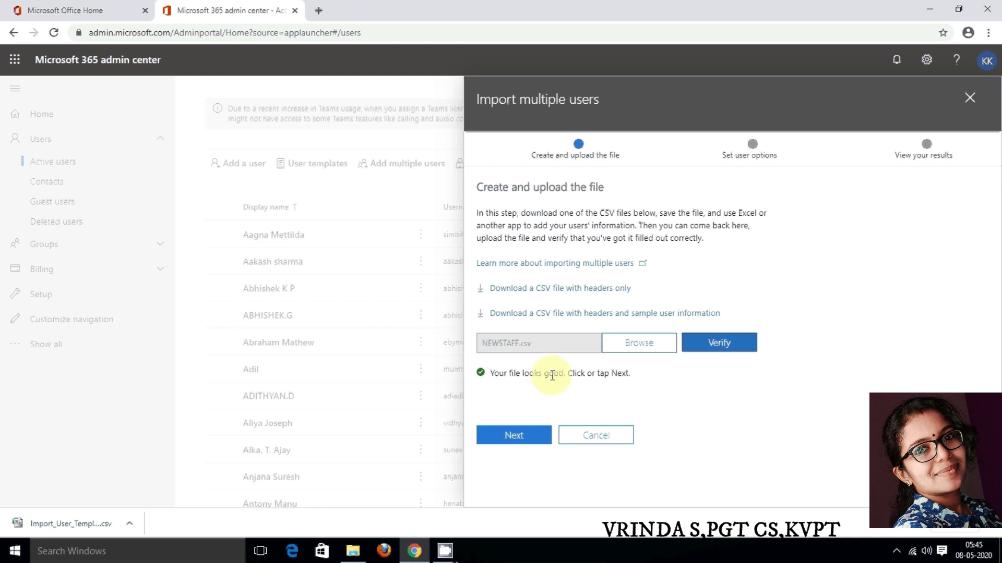
{"action": "left_click", "coordinate": [520, 437]}
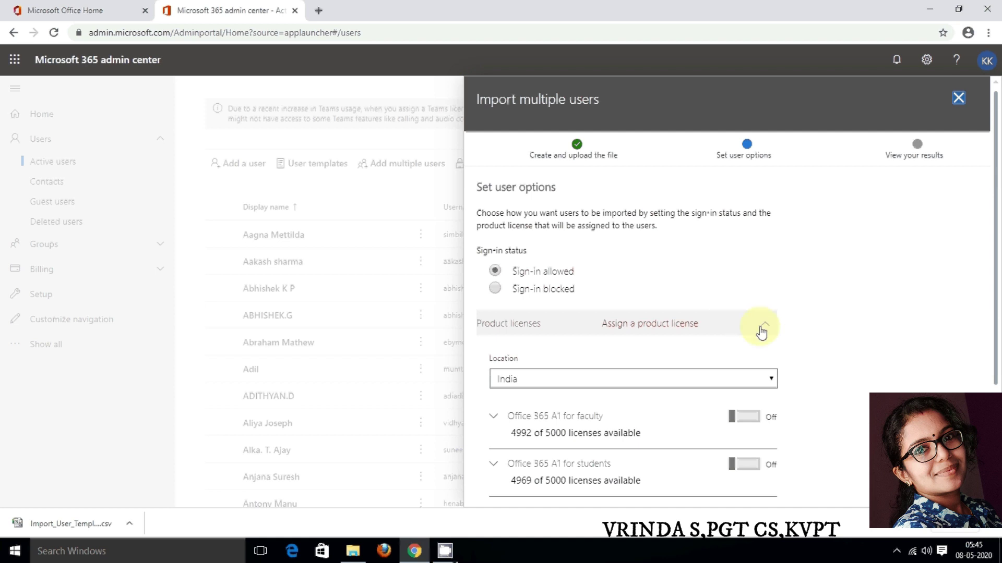
Assign the Office 365 A1 for faculty license to the imported users and proceed with creating the accounts.
{"action": "left_click", "coordinate": [755, 420]}
{"action": "scroll", "coordinate": [613, 460], "scroll_direction": "down", "scroll_amount": 3}
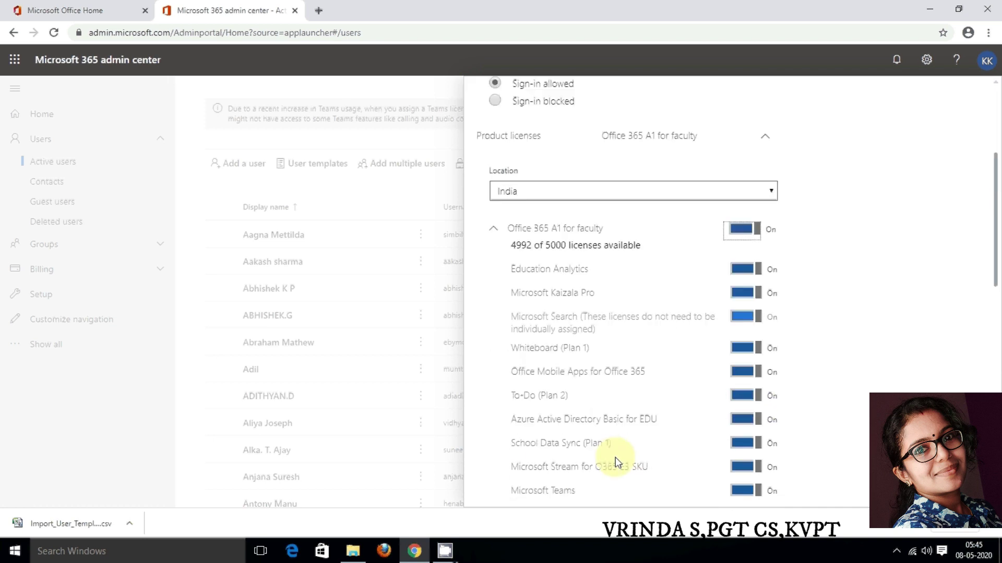
{"action": "scroll", "coordinate": [616, 462], "scroll_direction": "down", "scroll_amount": 2}
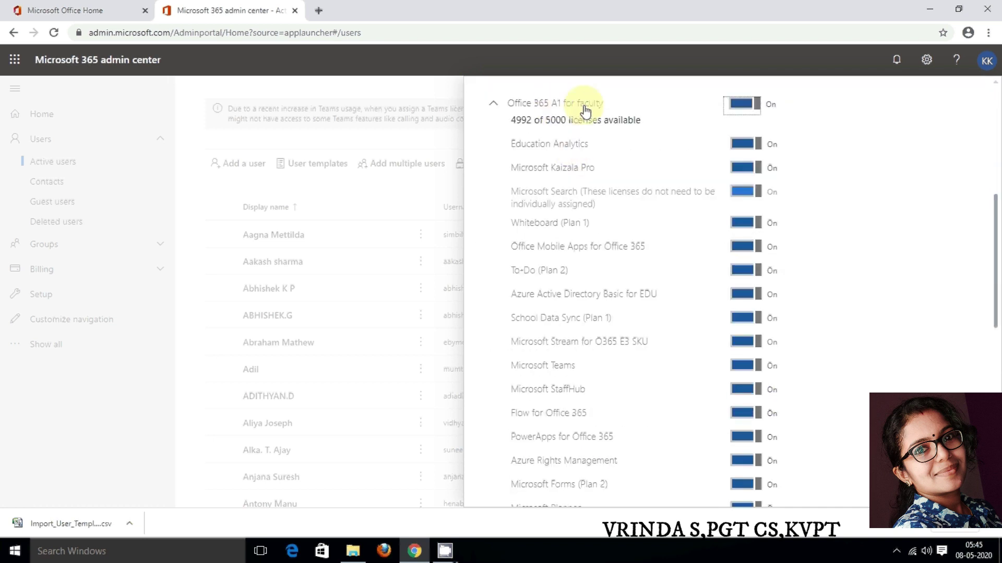
{"action": "scroll", "coordinate": [573, 320], "scroll_direction": "down", "scroll_amount": 8}
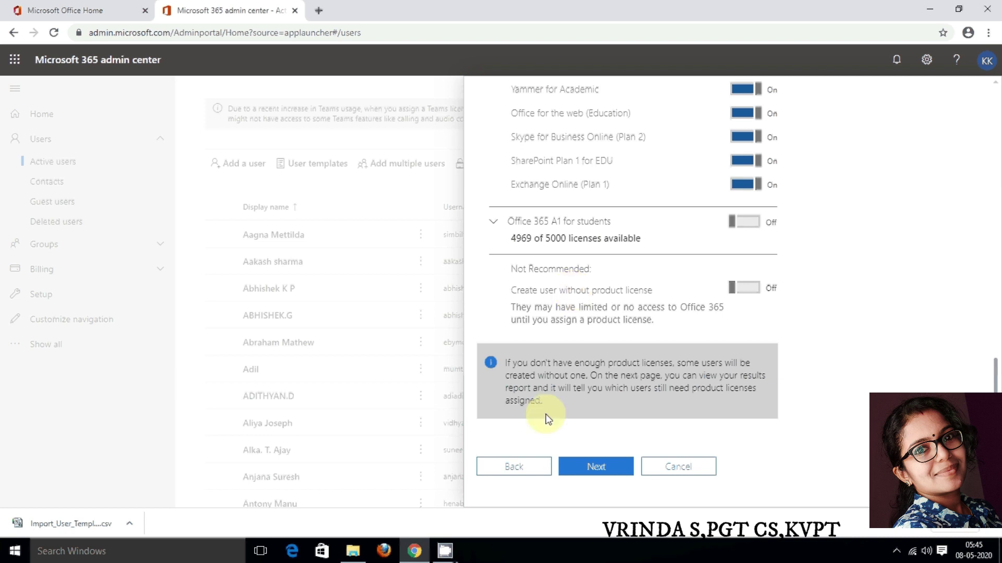
{"action": "left_click", "coordinate": [594, 467]}
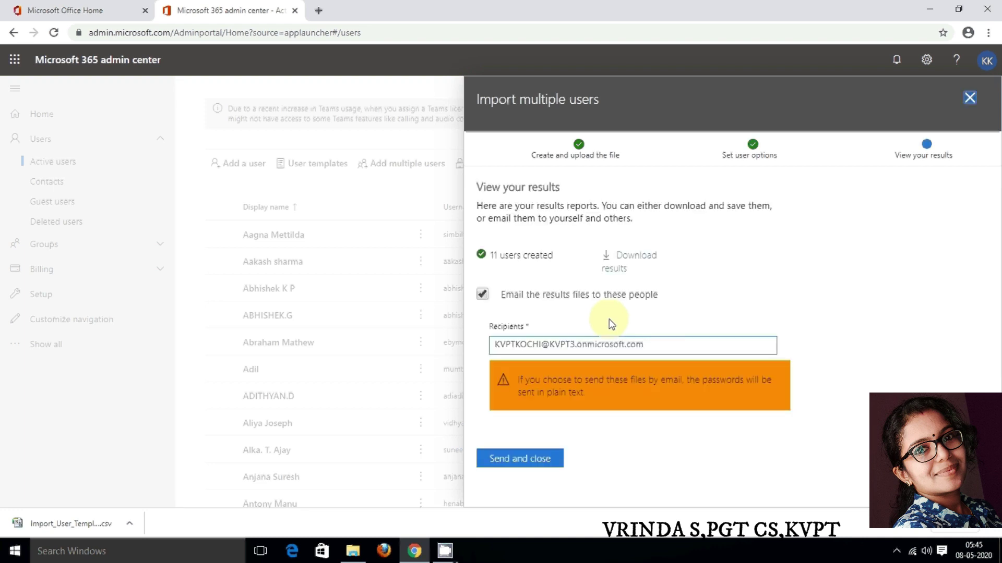
Turn off emailing of the results files, and download the import results and open download.csv.
{"action": "left_click", "coordinate": [482, 294]}
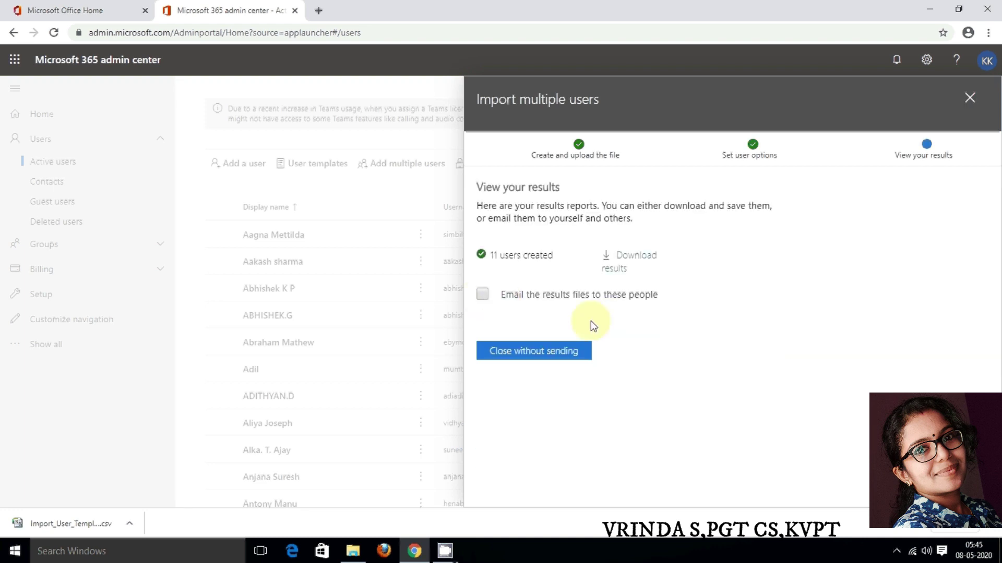
{"action": "left_click", "coordinate": [629, 259]}
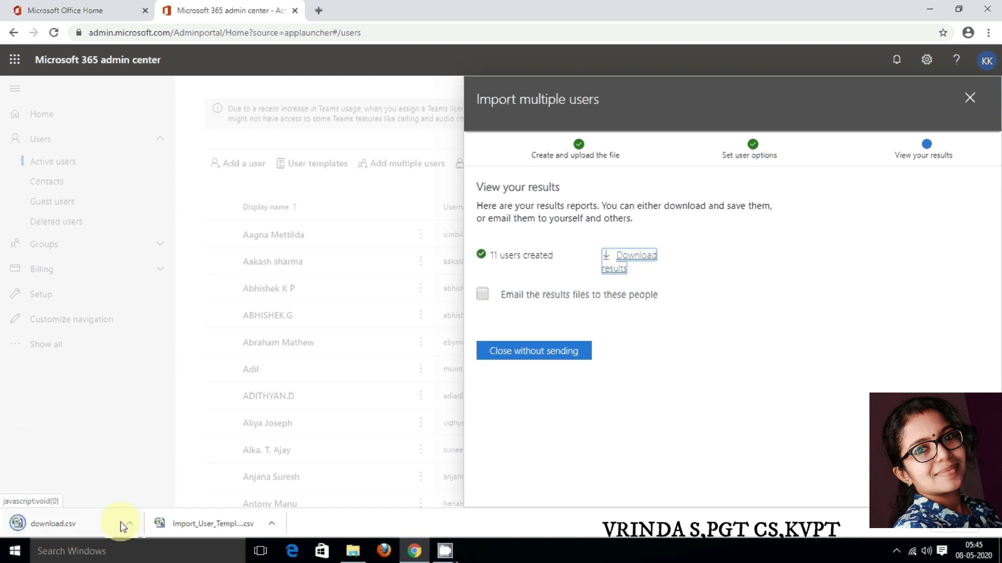
{"action": "left_click", "coordinate": [103, 525]}
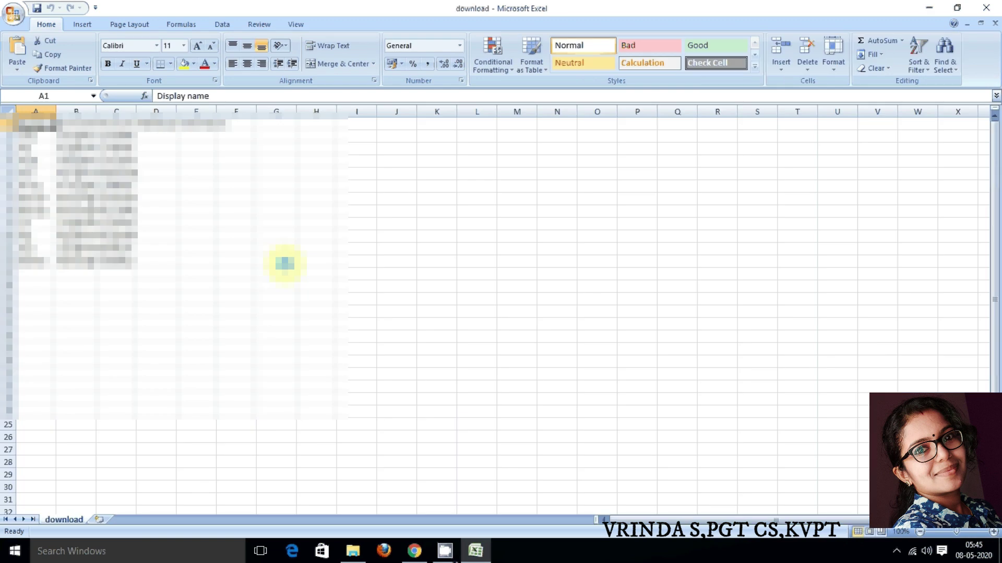
Autofit columns B and C of the results sheet and minimize the workbook to return to the admin center.
{"action": "double_click", "coordinate": [96, 110]}
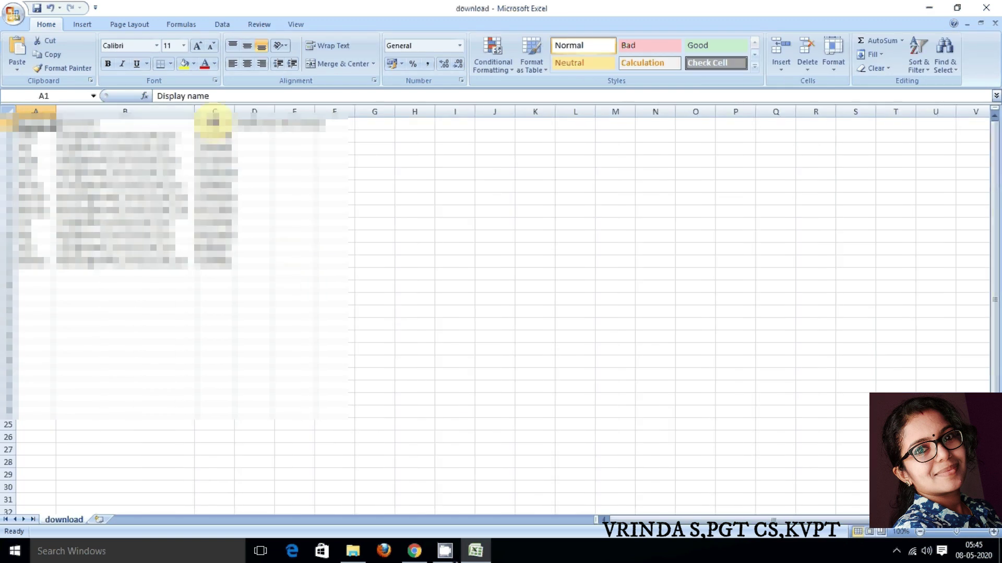
{"action": "double_click", "coordinate": [234, 111]}
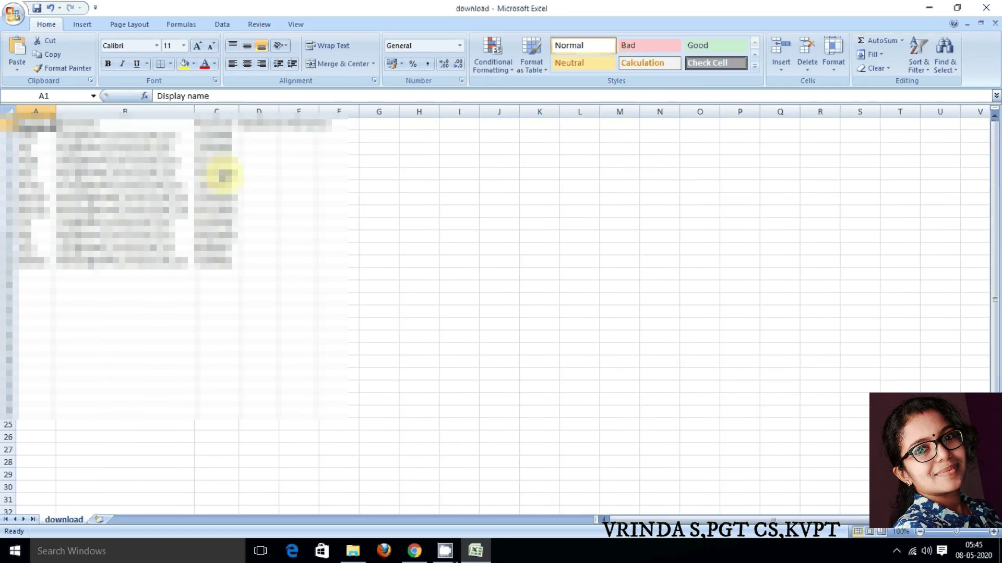
{"action": "left_click", "coordinate": [928, 9]}
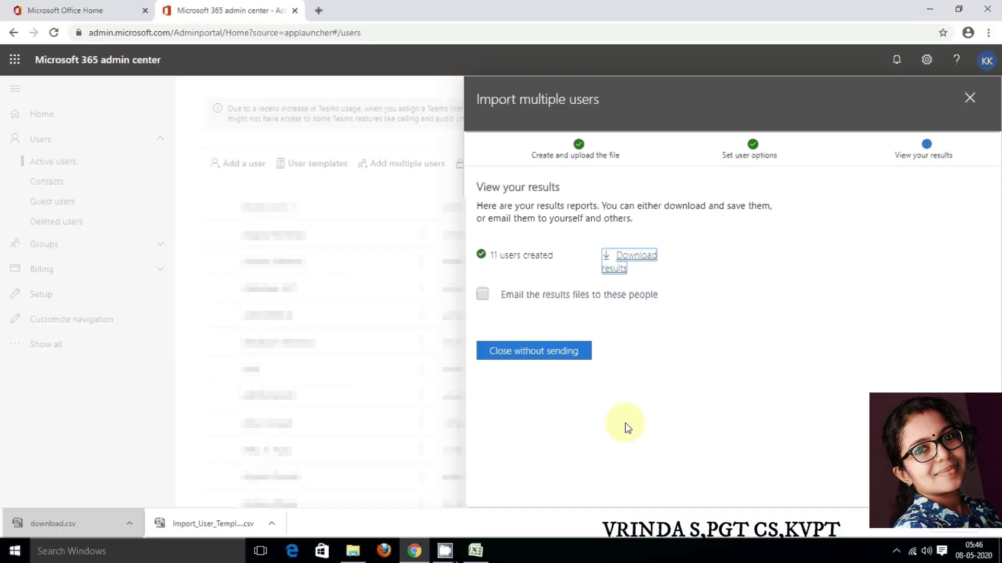
Close the import without sending the results and refresh the active users list to check the new faculty accounts.
{"action": "left_click", "coordinate": [543, 360]}
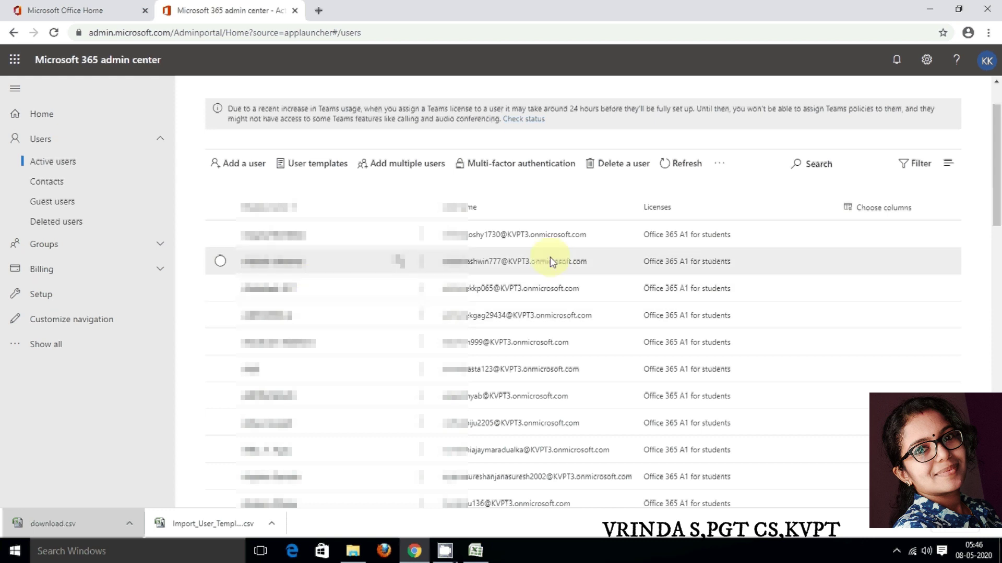
{"action": "left_click", "coordinate": [688, 166]}
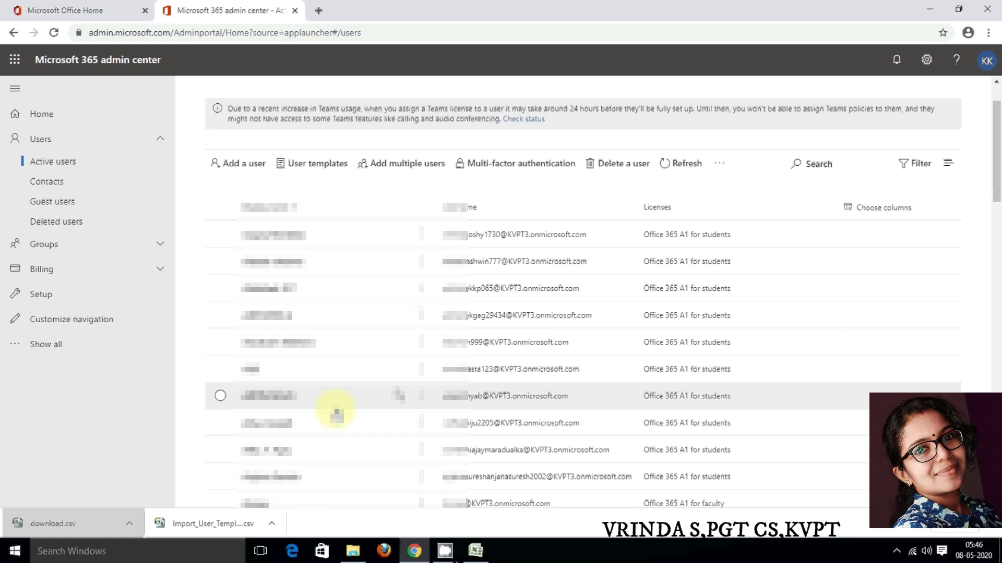
{"action": "scroll", "coordinate": [337, 414], "scroll_direction": "down", "scroll_amount": 10}
{"action": "scroll", "coordinate": [337, 413], "scroll_direction": "down", "scroll_amount": 15}
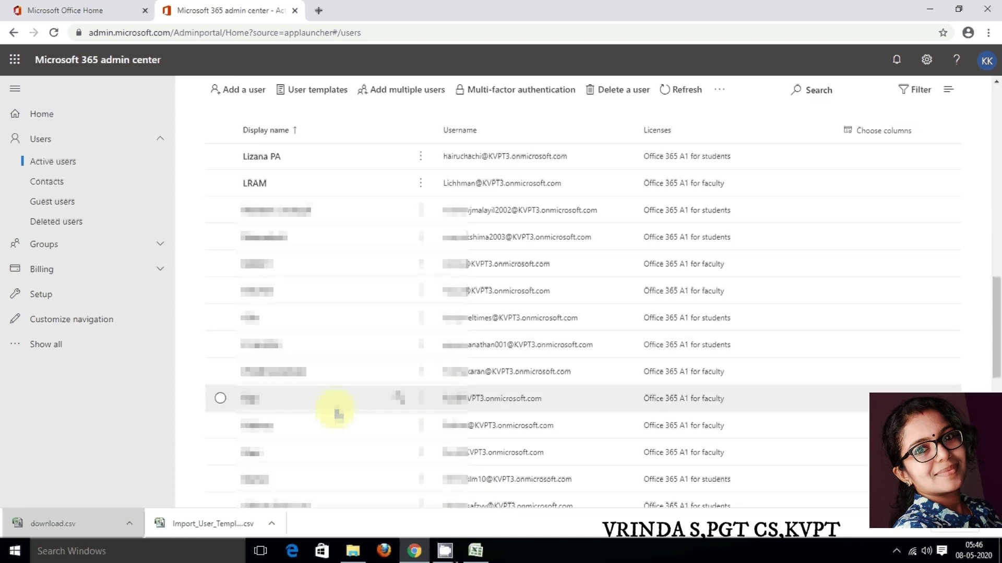
{"action": "scroll", "coordinate": [338, 411], "scroll_direction": "down", "scroll_amount": 3}
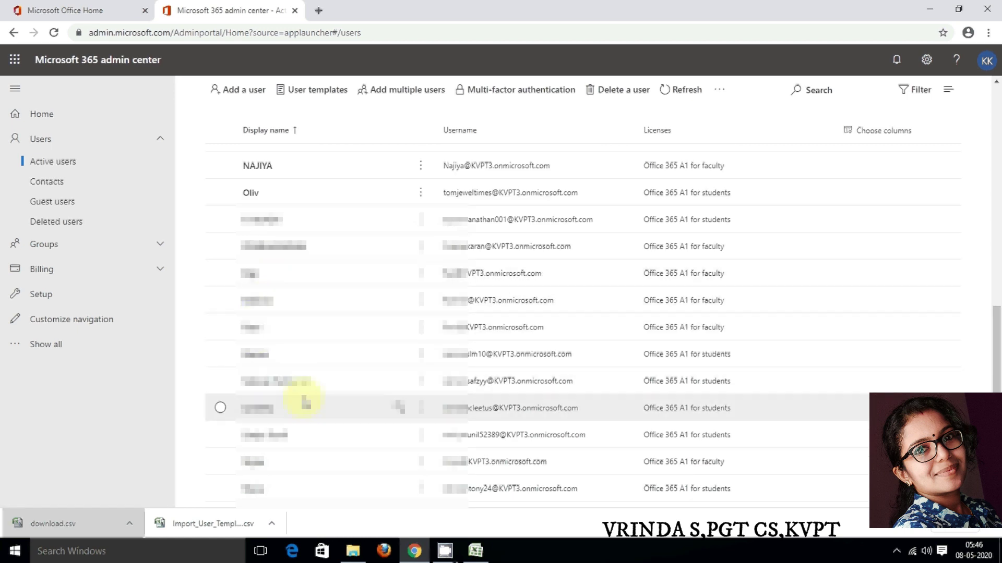
{"action": "scroll", "coordinate": [306, 402], "scroll_direction": "down", "scroll_amount": 2}
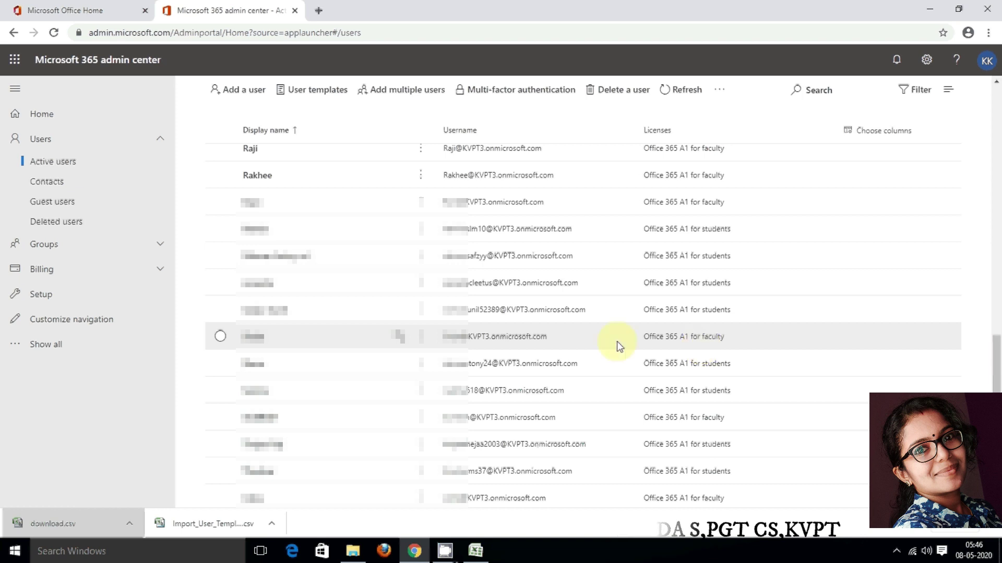
Expand the Groups section of the admin center navigation.
{"action": "left_click", "coordinate": [158, 251]}
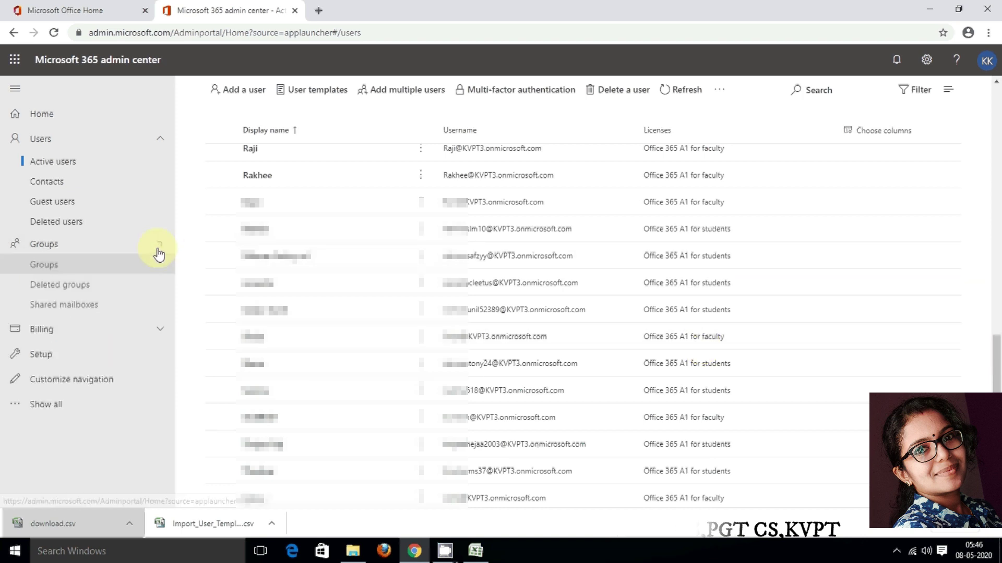